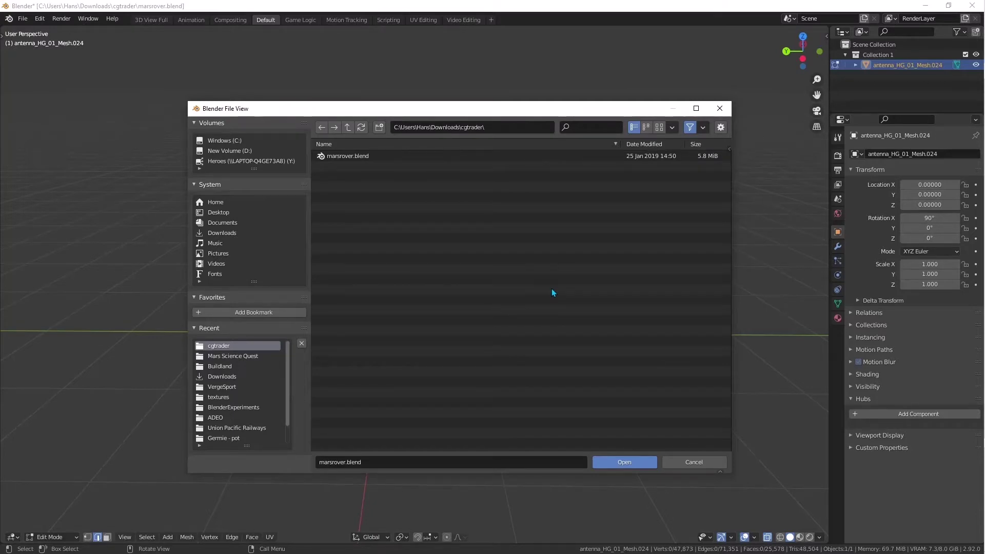
Step: Select marsrover.blend in the cgtrader downloads folder
click(341, 158)
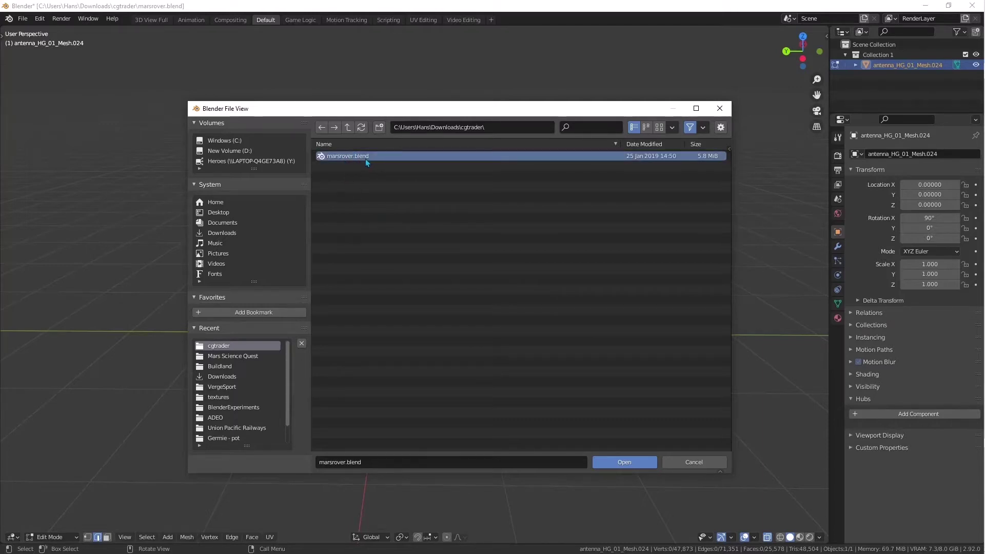
Step: Open marsrover.blend and orbit to view the rover's other side
click(624, 463)
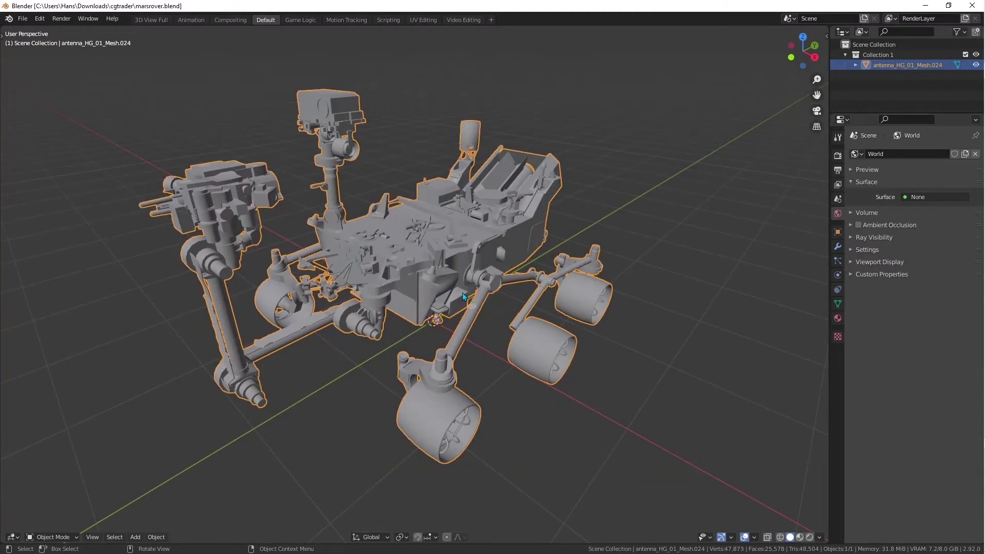
middle_drag(463, 293, 420, 280)
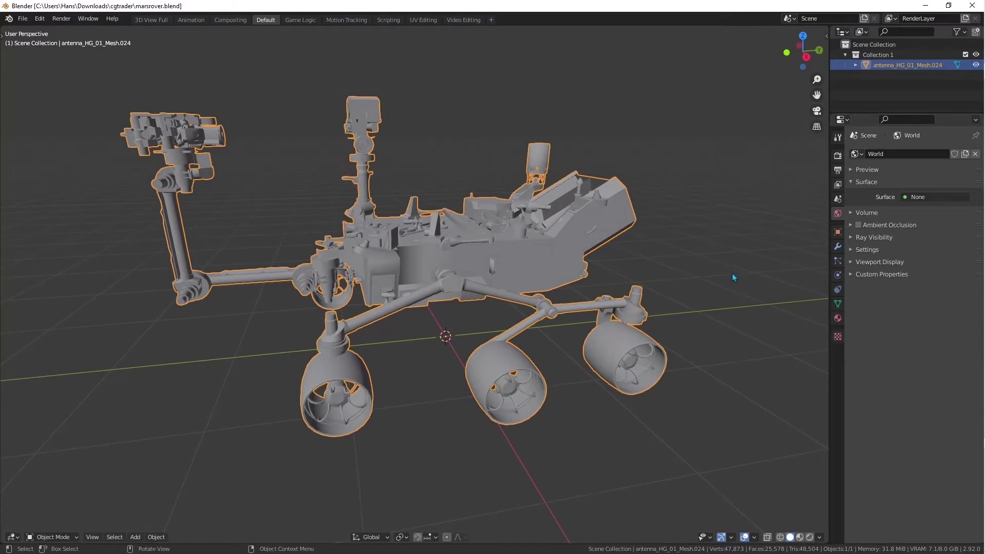
click(703, 280)
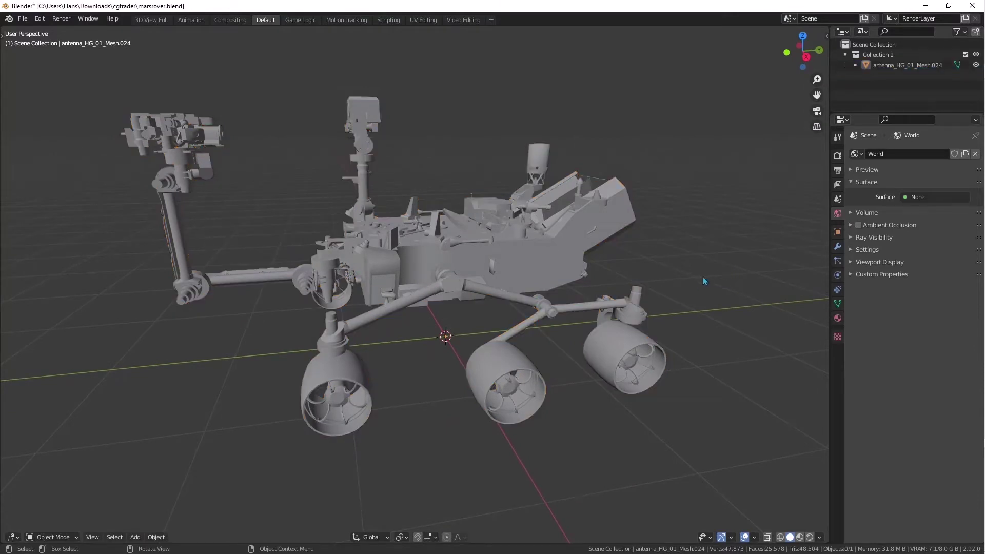
Step: Select the rover model and orbit around it
click(528, 253)
click(727, 293)
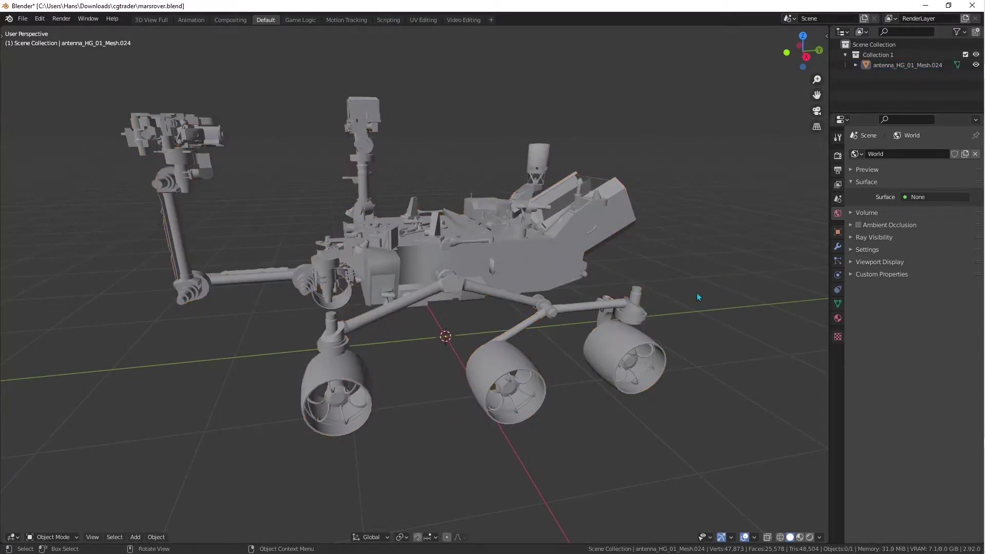
click(521, 266)
click(721, 307)
click(528, 267)
middle_drag(681, 277, 494, 221)
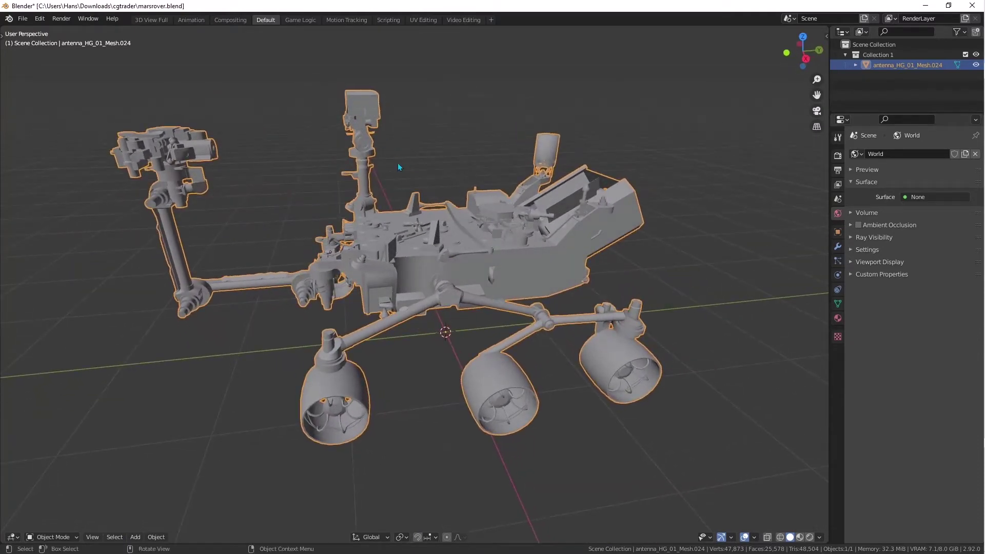
mouse_move(432, 146)
middle_down()
mouse_move(439, 143)
mouse_move(424, 145)
middle_up()
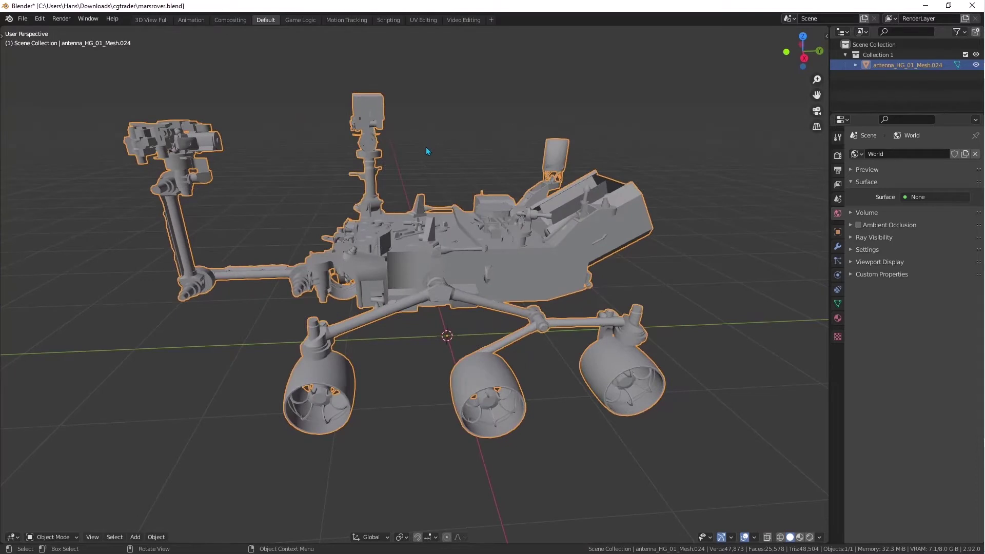
Step: In Edit Mode with X-Ray on, box-select the mast's camera head and separate it
key(Tab)
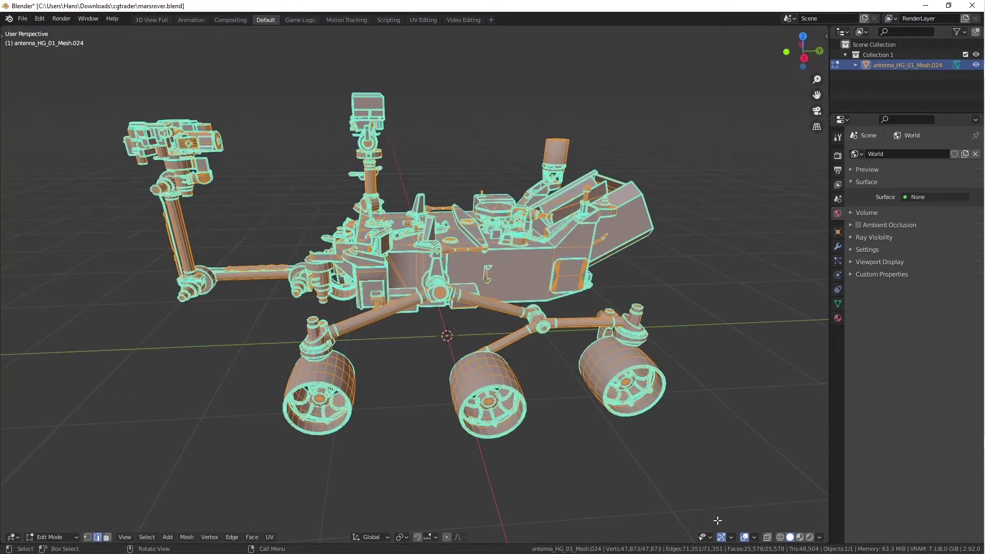
click(767, 537)
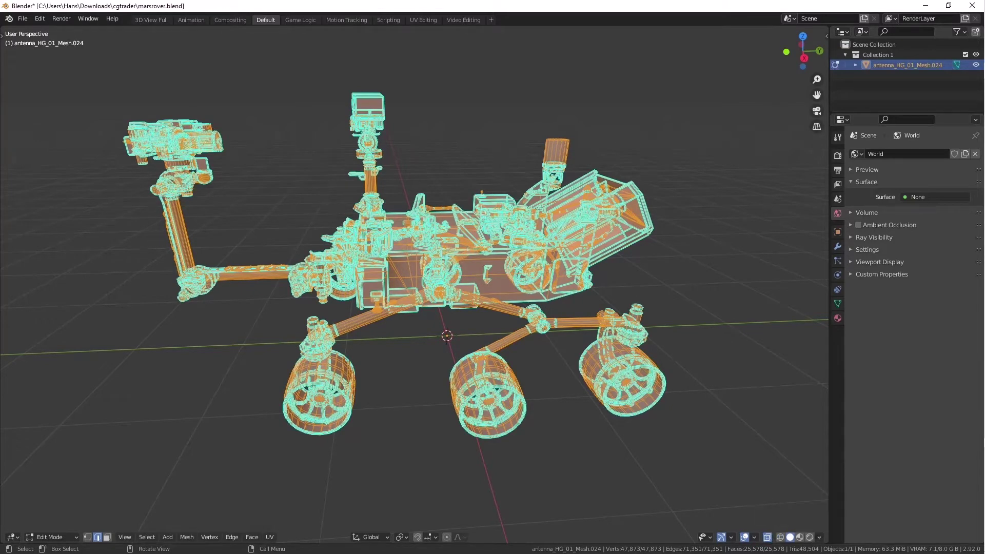
drag(315, 74, 412, 134)
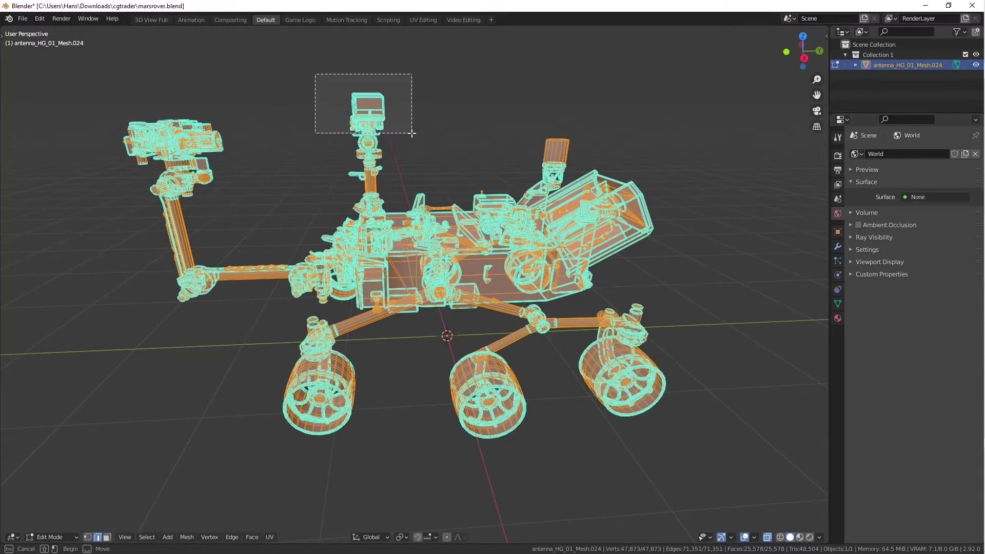
drag(411, 134, 412, 133)
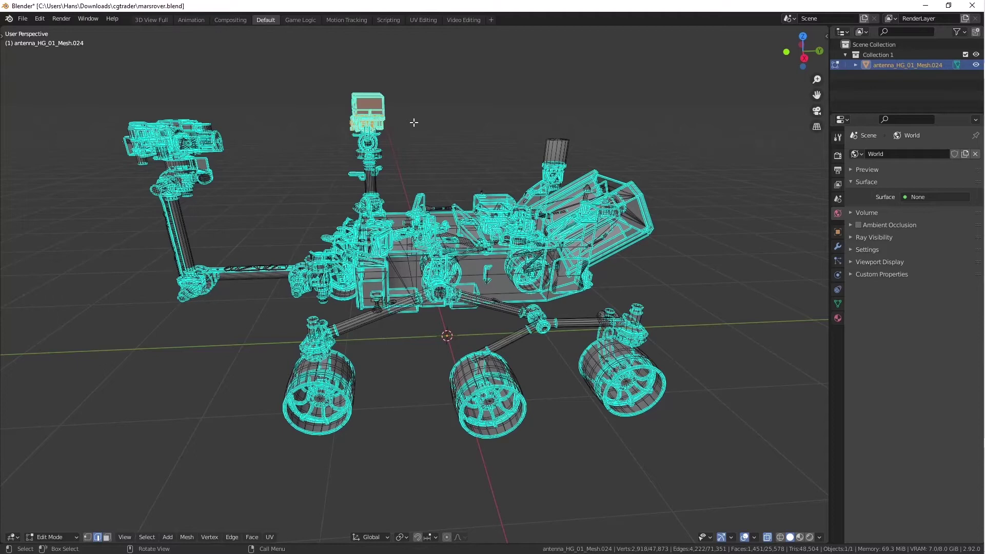
right_click(365, 106)
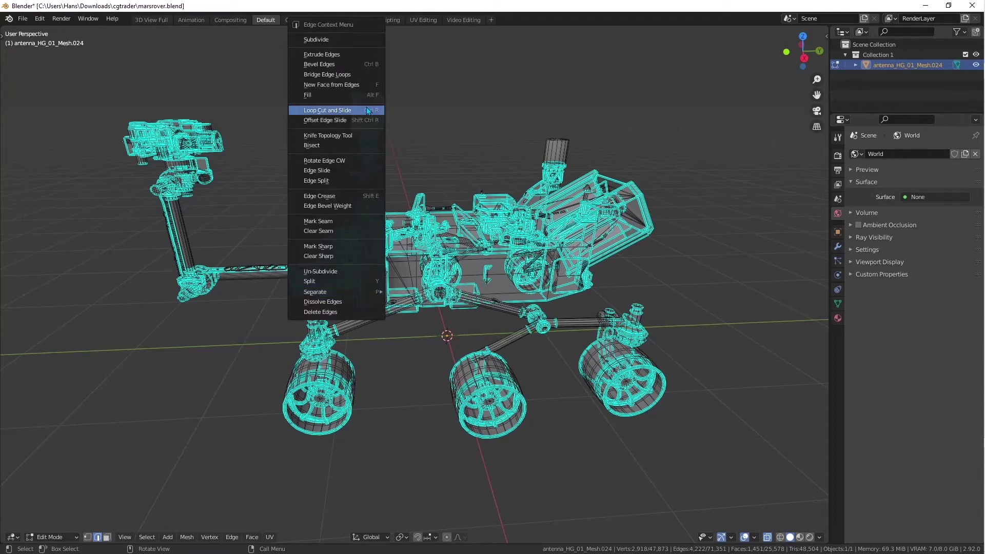
mouse_move(348, 293)
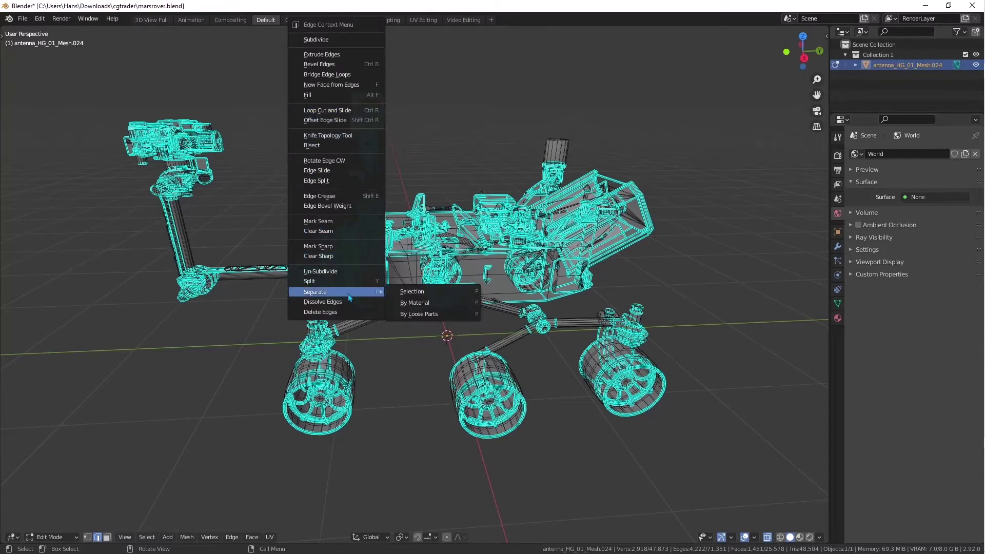
click(418, 293)
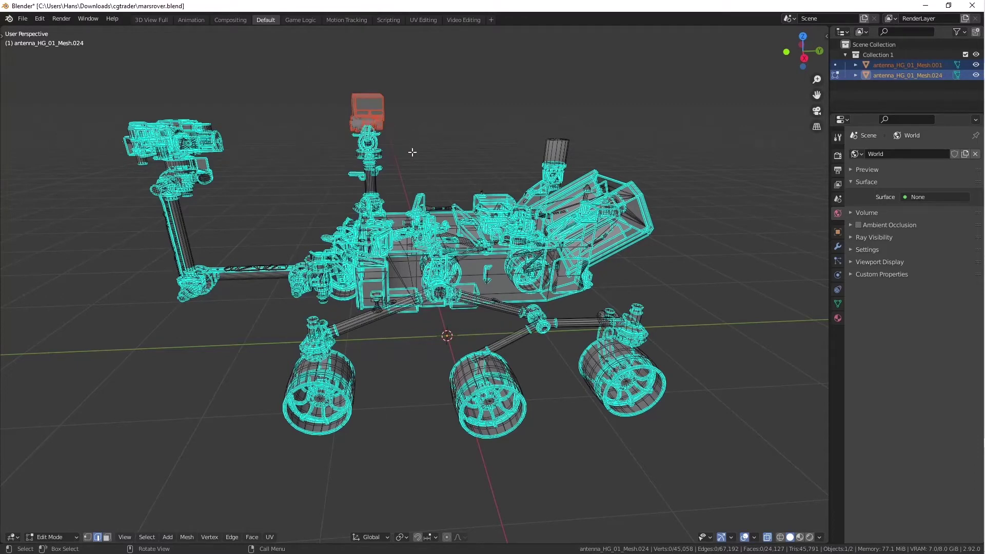
Step: Return to Object Mode and select the separated camera head object
key(Tab)
click(370, 109)
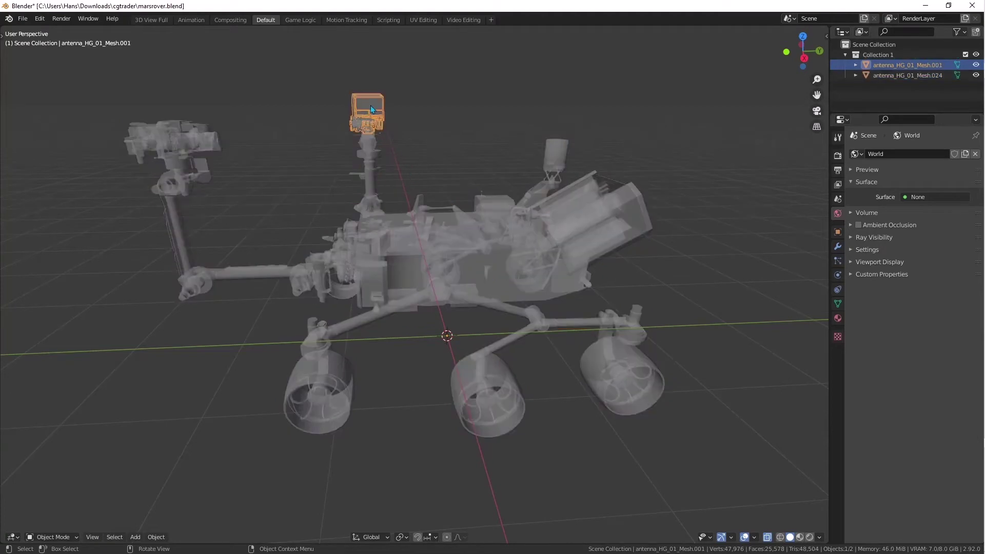
click(412, 229)
click(369, 106)
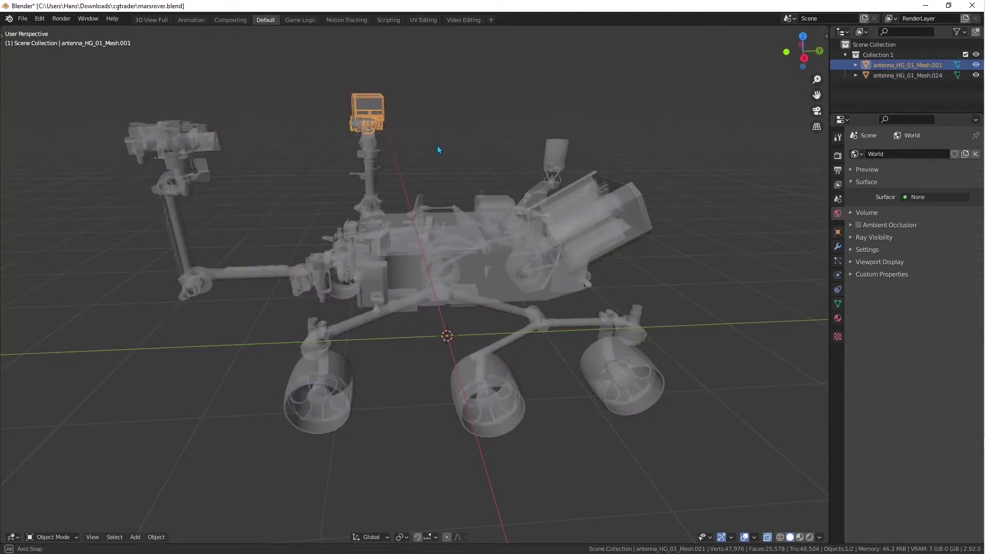
mouse_move(438, 146)
middle_down()
mouse_move(566, 152)
mouse_move(445, 152)
middle_up()
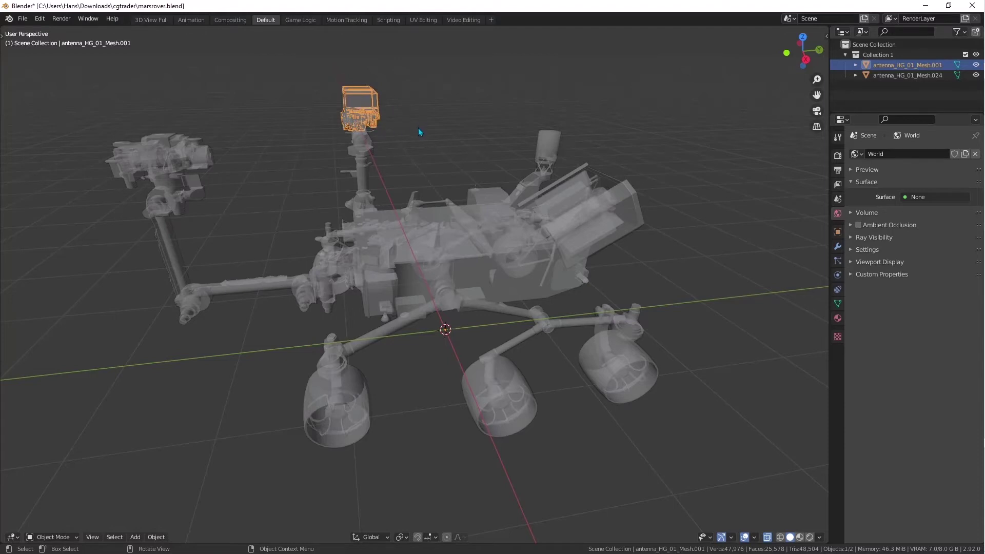
Step: Set the camera head's origin to Origin to Center of Mass (Volume)
click(155, 537)
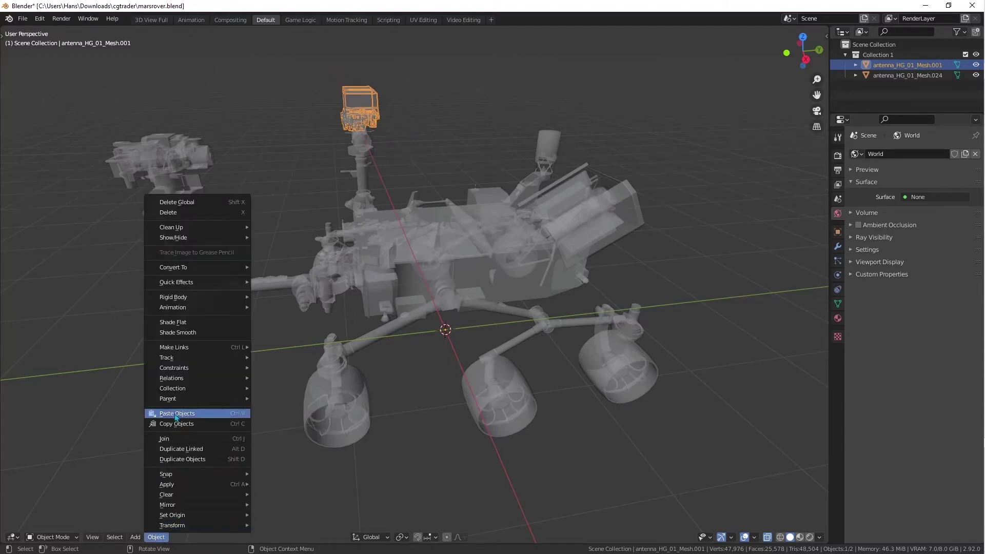
mouse_move(190, 514)
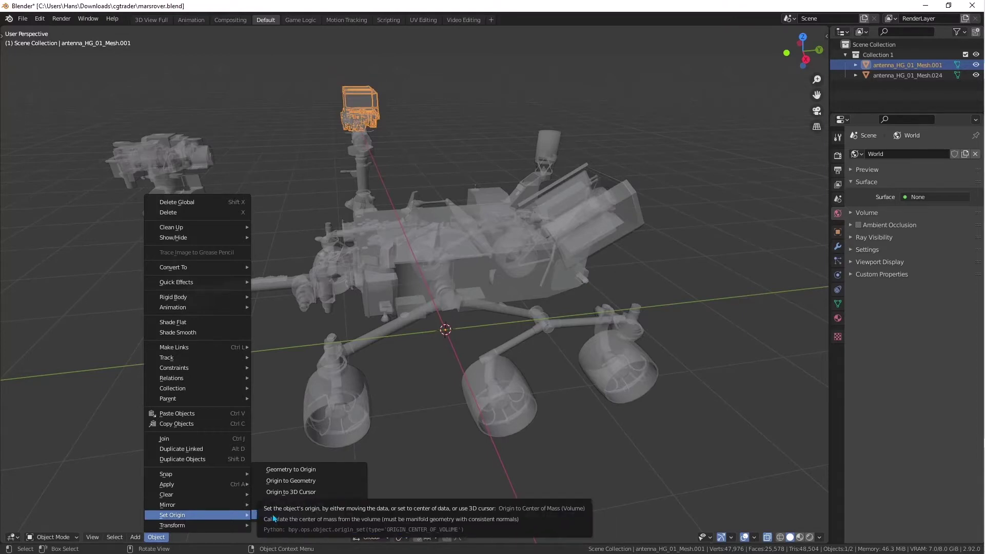
click(257, 515)
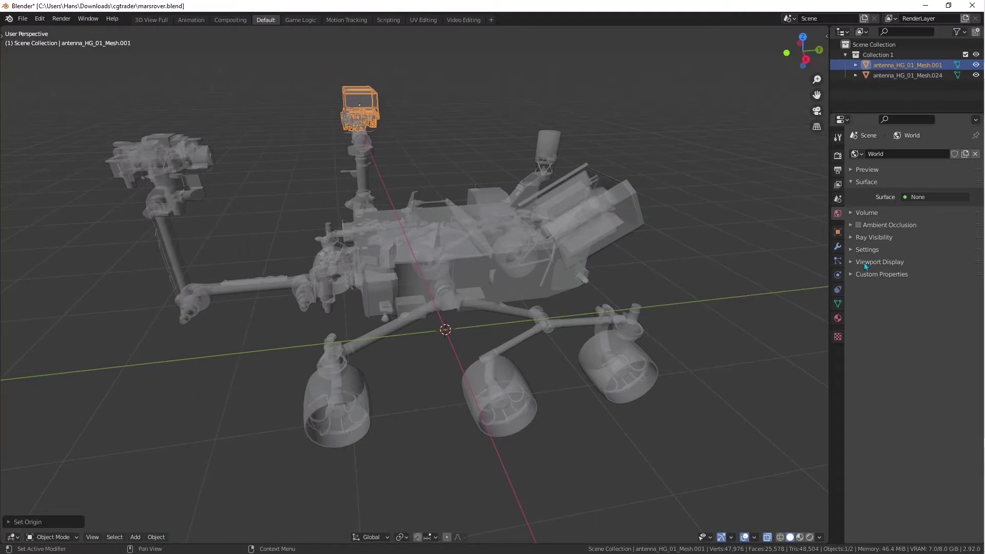
Step: Show the Object Properties transform and test-spin the camera head's Rotation Z
click(838, 233)
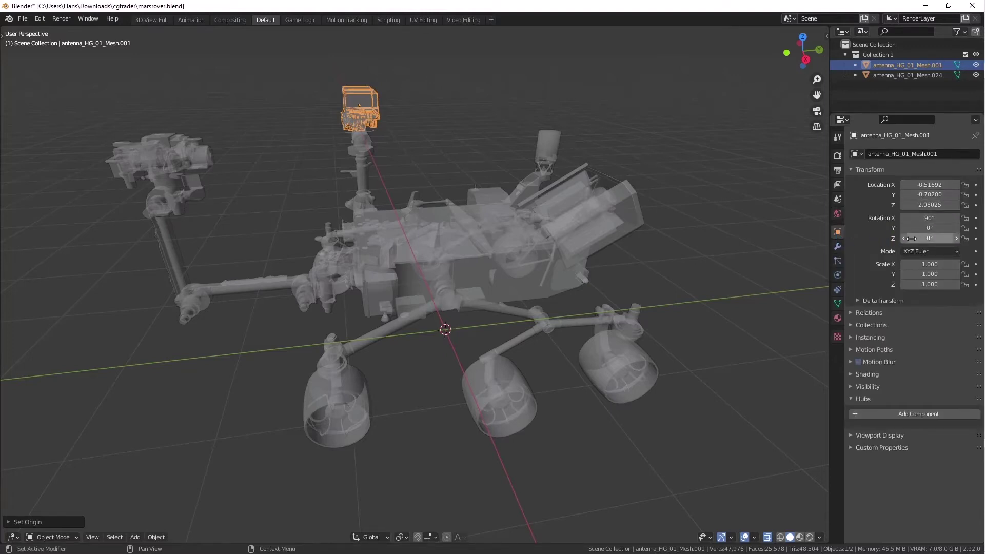
mouse_move(456, 137)
middle_down()
mouse_move(497, 130)
mouse_move(457, 131)
middle_up()
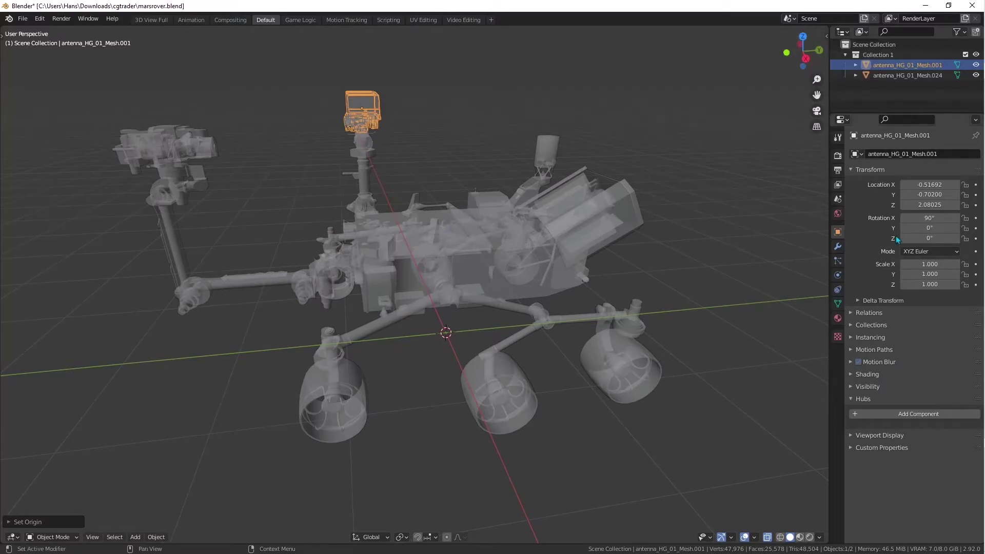
mouse_move(909, 243)
mouse_down()
mouse_move(934, 243)
mouse_move(901, 238)
mouse_move(910, 238)
mouse_up()
Step: Reset the camera head's Rotation Z to 0°
click(931, 238)
drag(918, 238, 898, 238)
text(0)
key(Return)
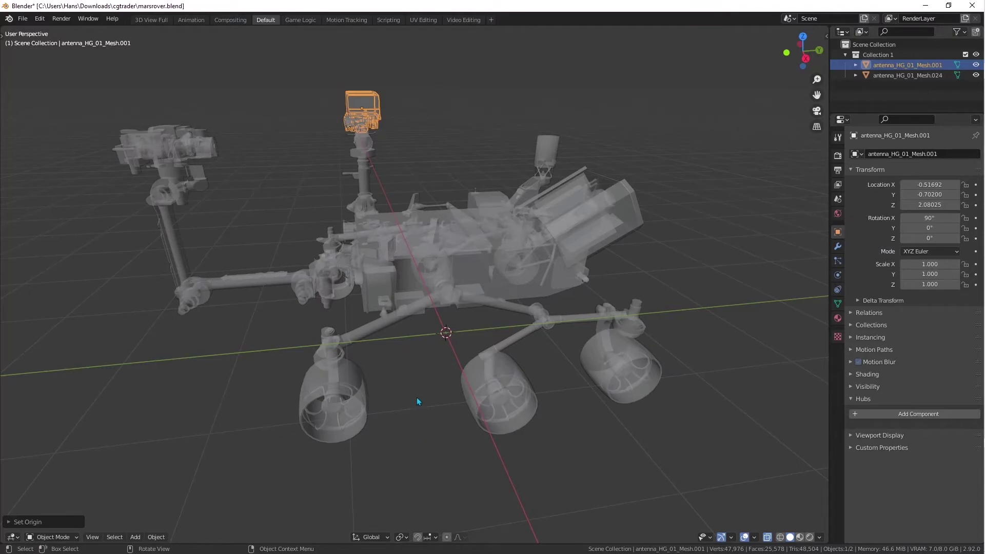
Step: Insert a rotation keyframe on the mast head and set Rotation X to 90°
key(i)
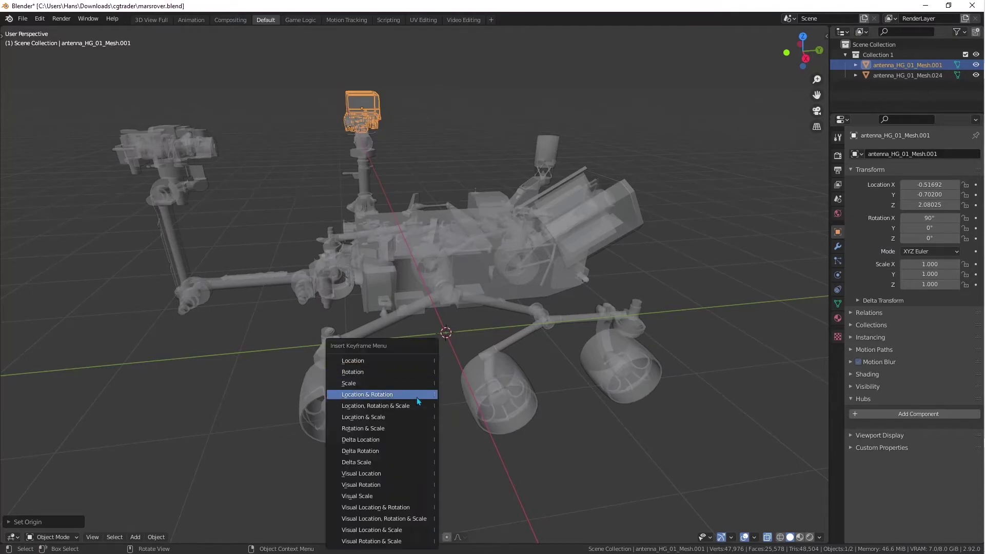
click(368, 372)
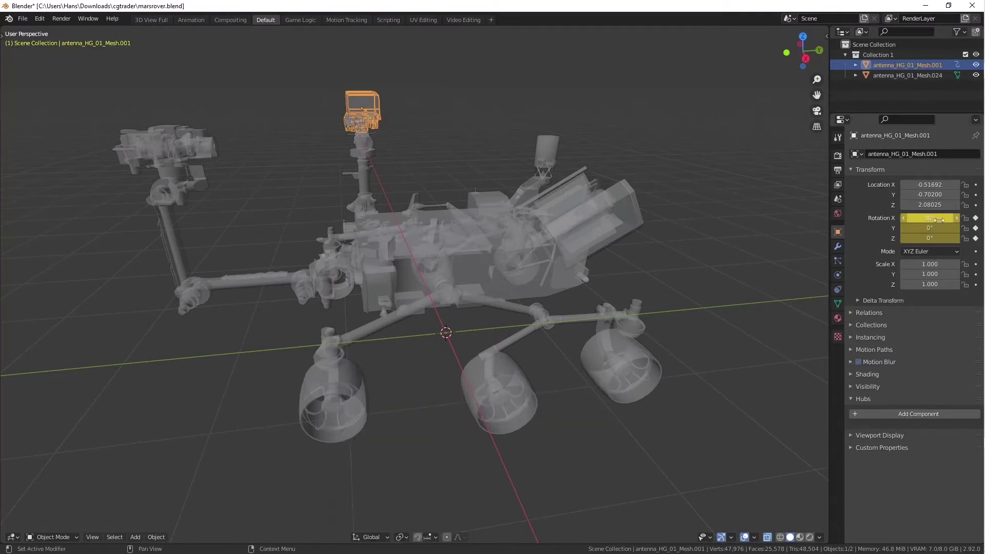
click(926, 217)
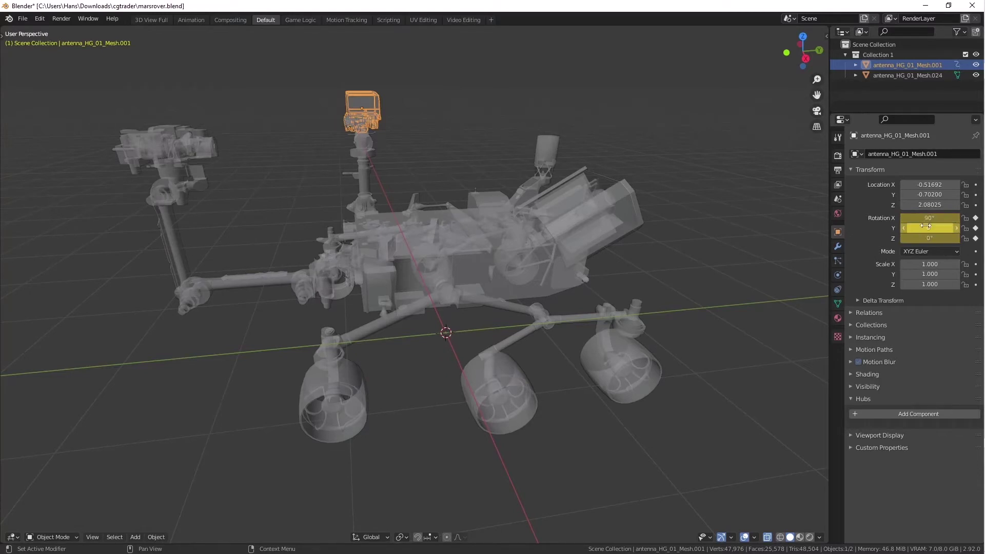
text(90)
key(Return)
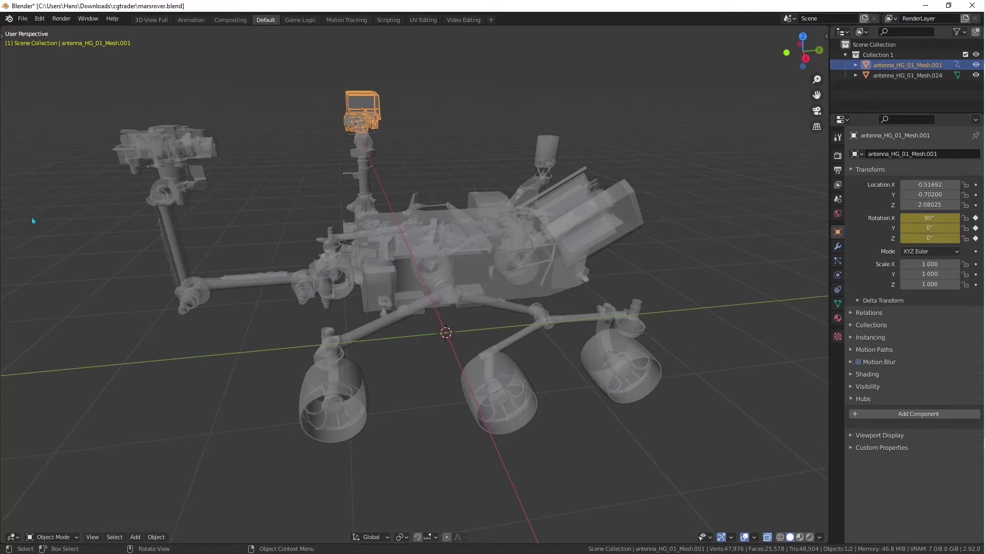
Step: Switch to the Animation workspace, zoom in on the rover, and go to frame 80
click(191, 21)
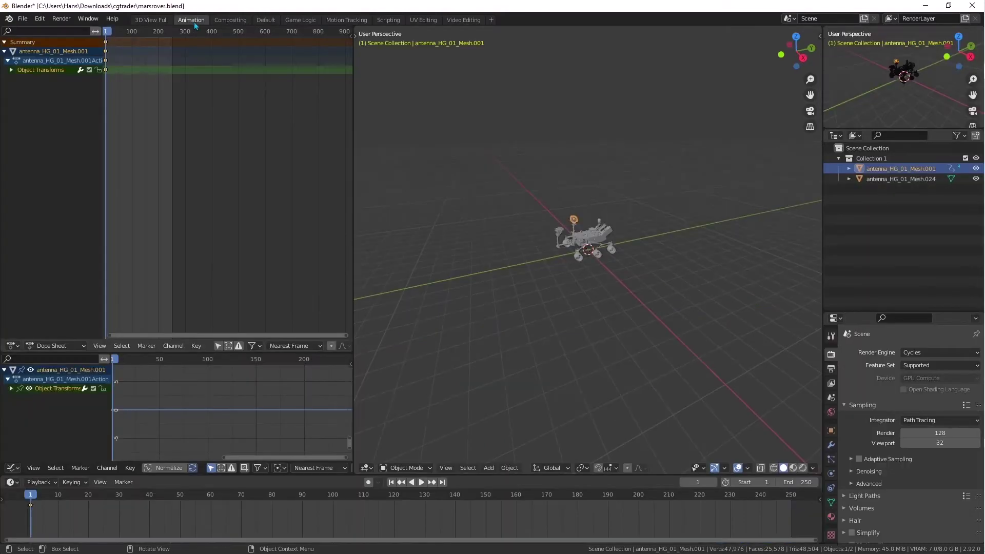
scroll(553, 293, up, 4)
scroll(552, 297, up, 2)
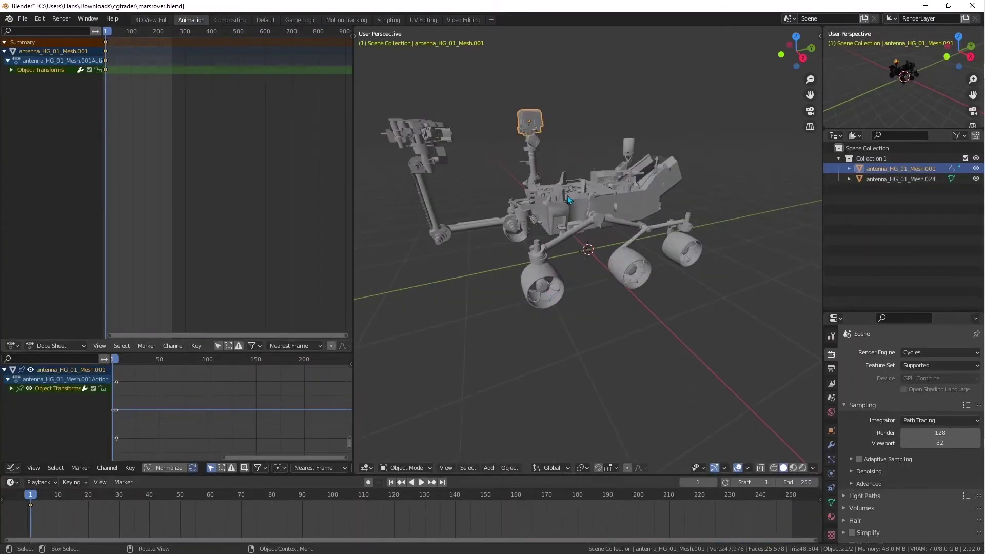
middle_drag(567, 195, 600, 217)
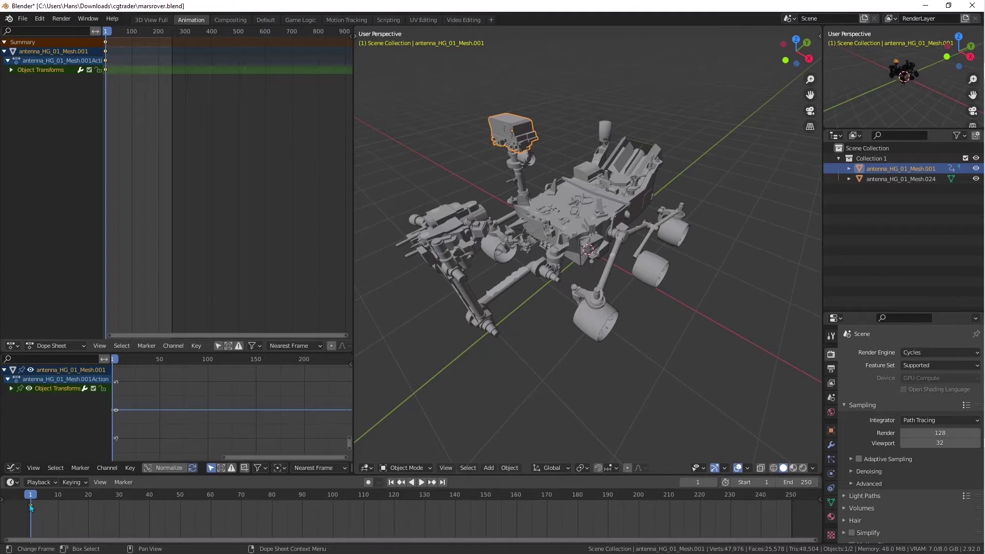
click(272, 495)
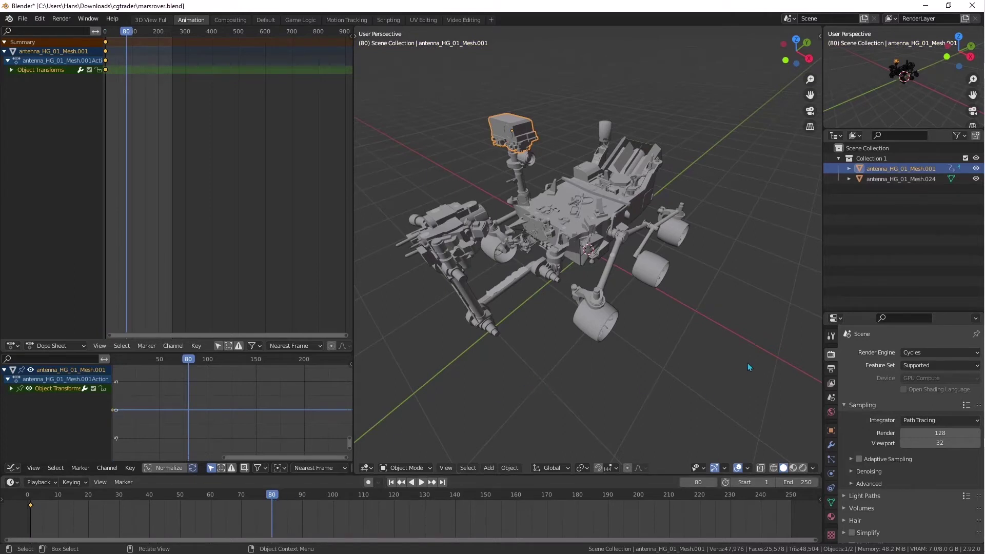
Step: Set the mast head's Rotation Z to 360° and keyframe its rotation at frame 80
click(831, 431)
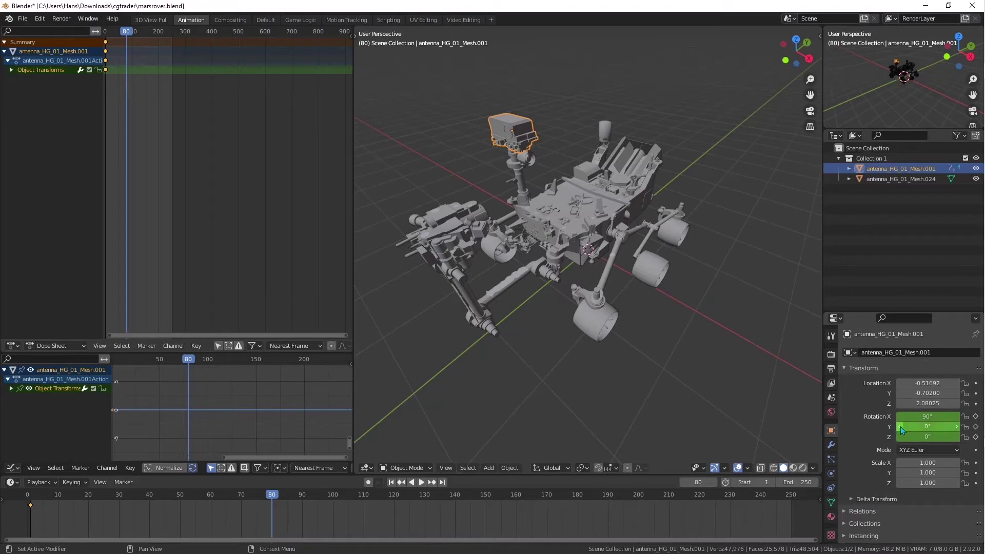
click(915, 436)
text(0d)
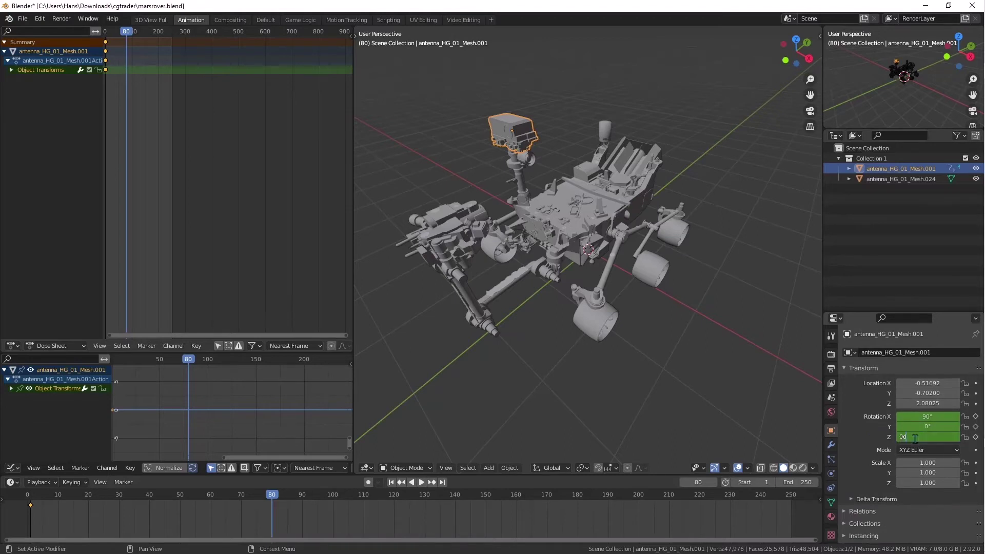
key(ctrl+a)
text(360)
key(Return)
key(i)
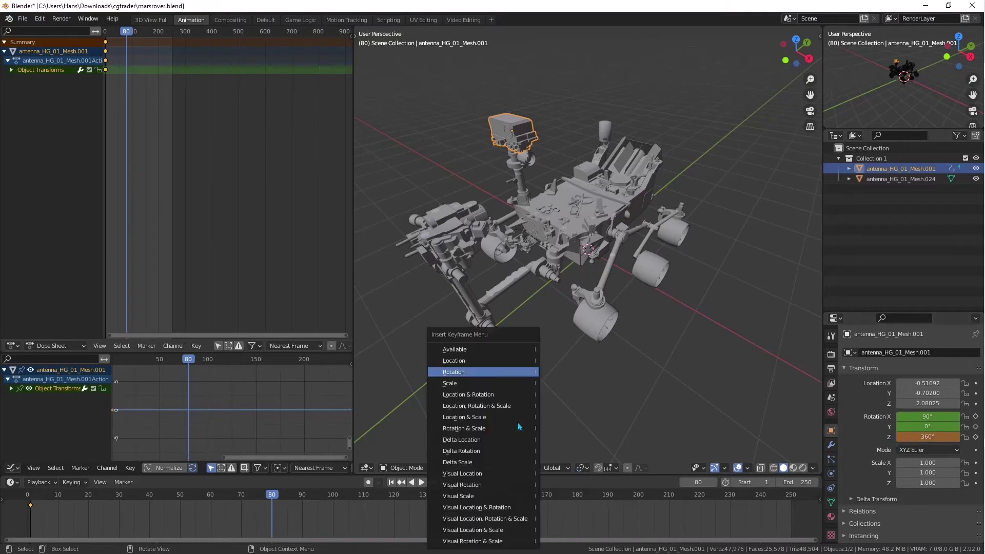
click(453, 372)
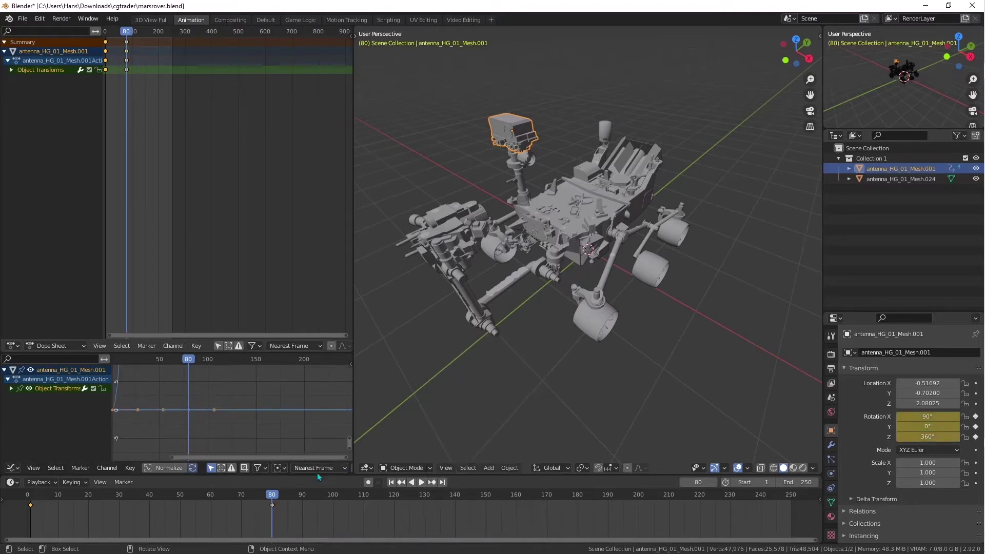
Step: Rewind to frame 0 and play the mast head's spin animation
click(29, 495)
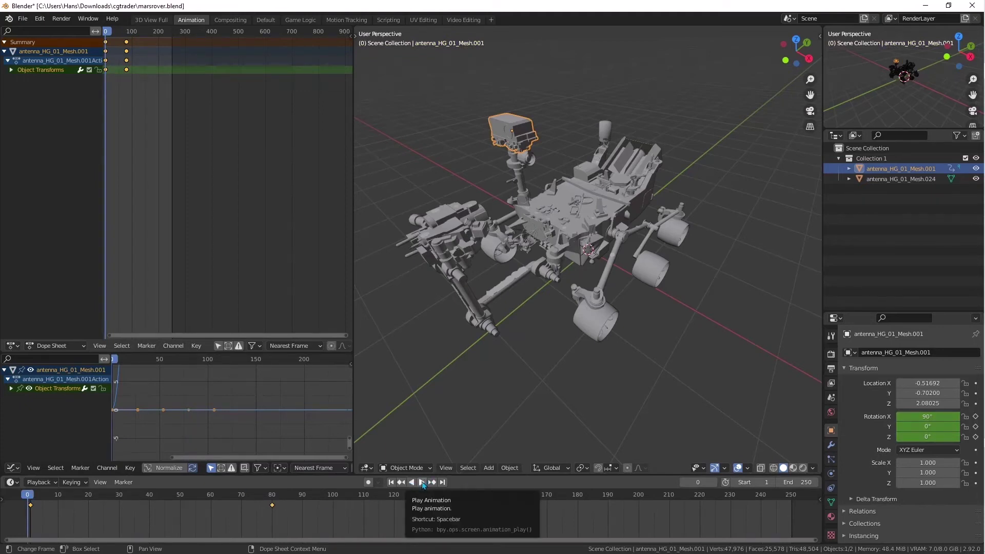
click(422, 482)
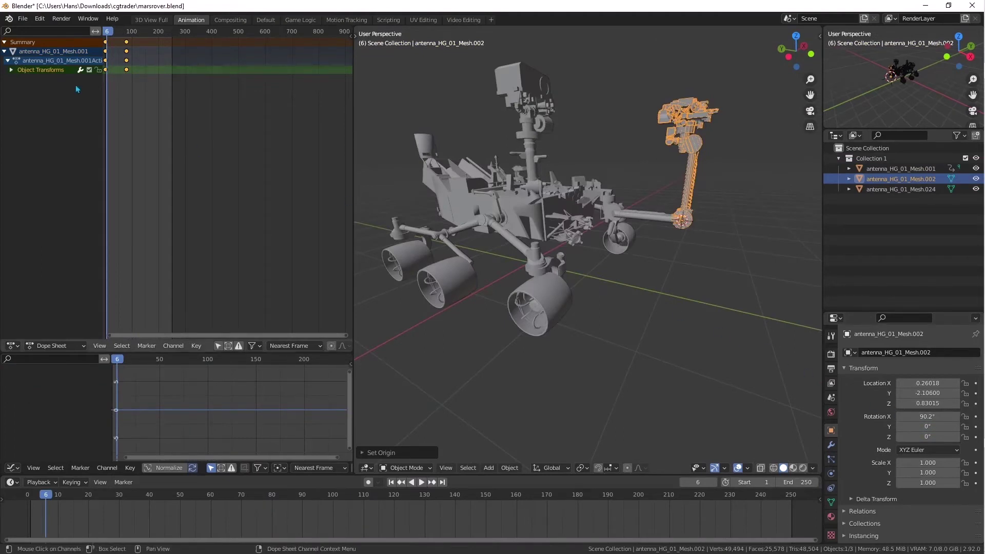
Step: Export the Blender scene through the glTF 2.0 exporter as the binary file marsrover.glb
click(23, 19)
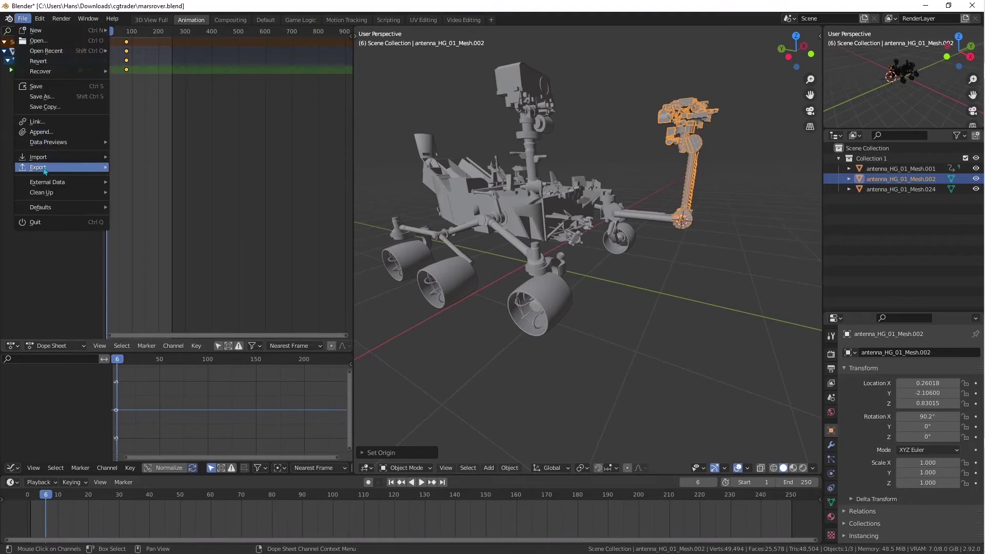
mouse_move(47, 168)
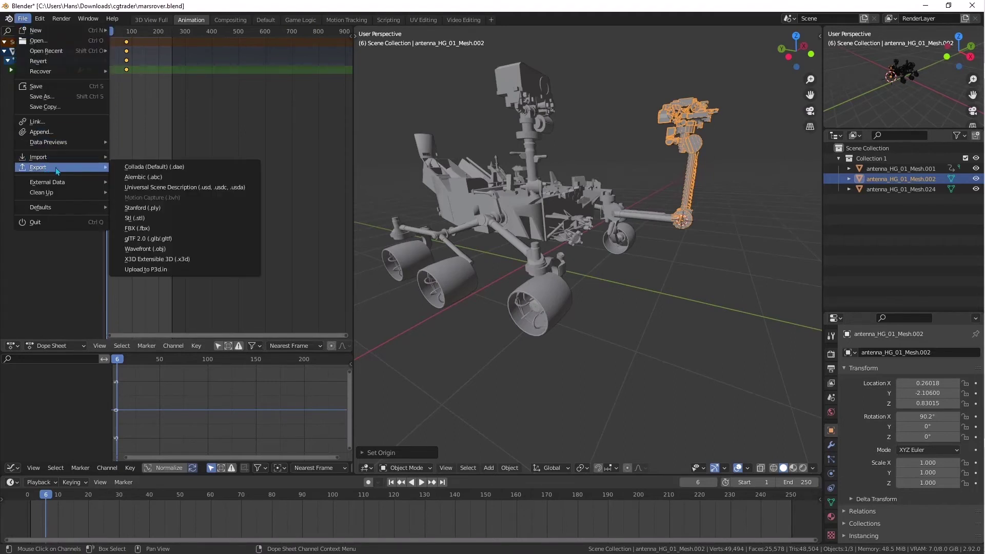
click(144, 239)
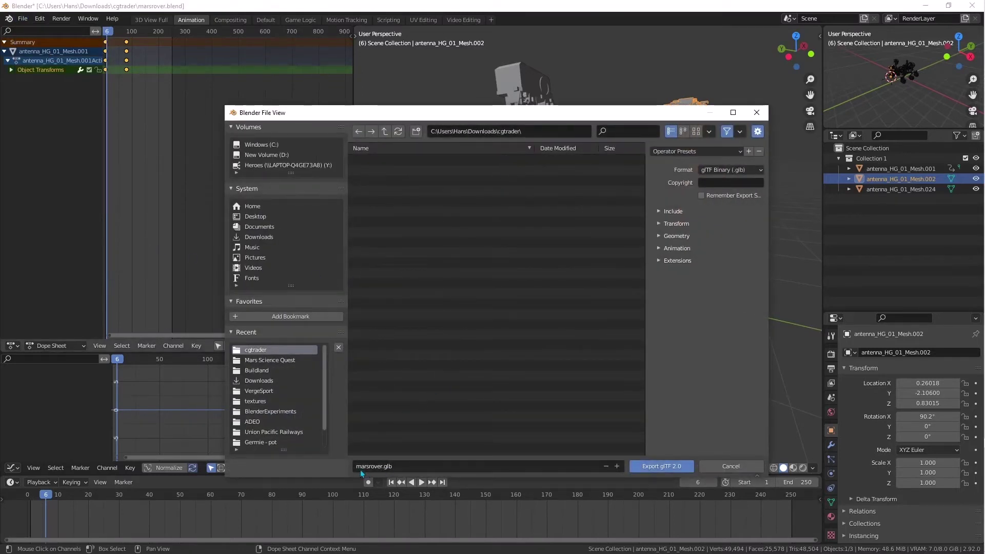
click(659, 466)
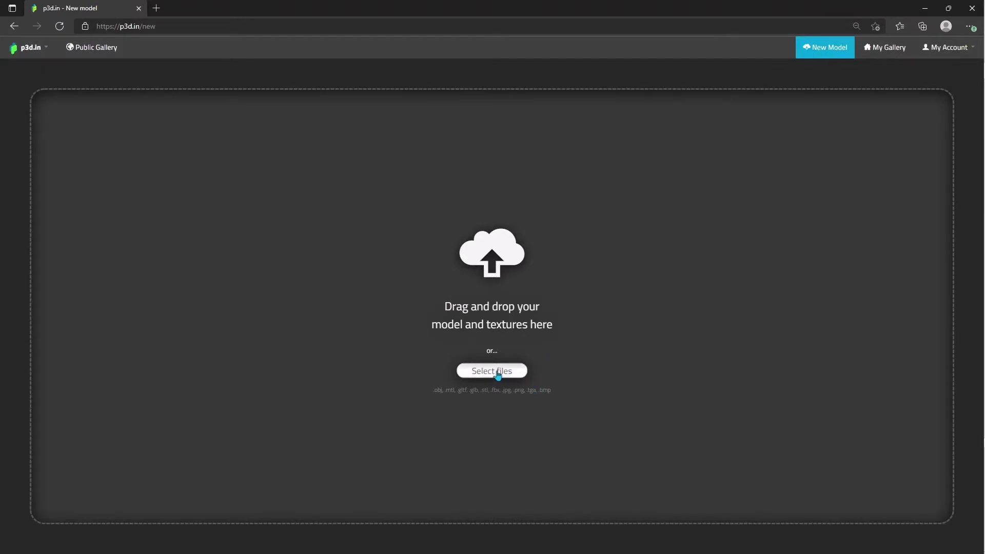
Step: Upload marsrover.glb to p3d.in, orbit it to a three-quarter view, and show its animation settings
click(523, 380)
click(544, 87)
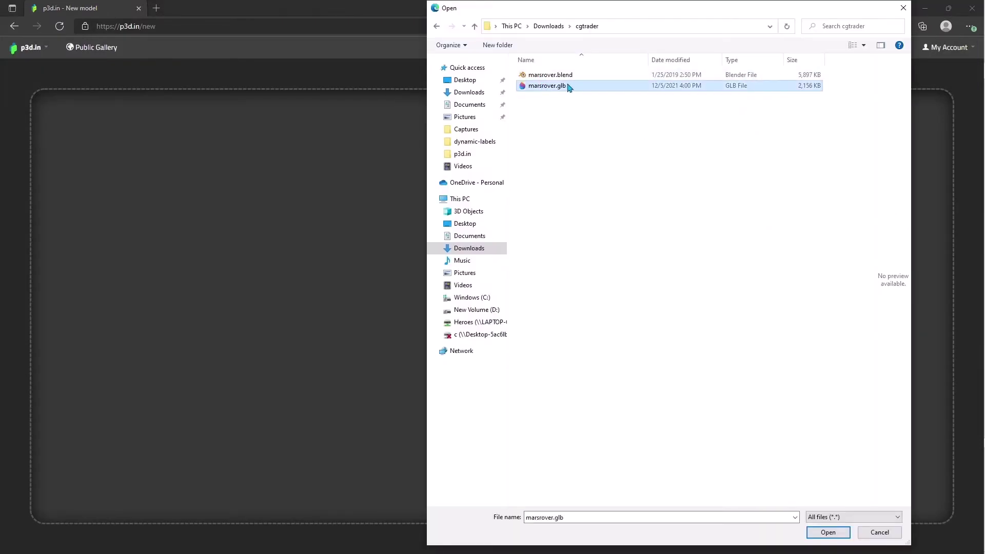
click(827, 532)
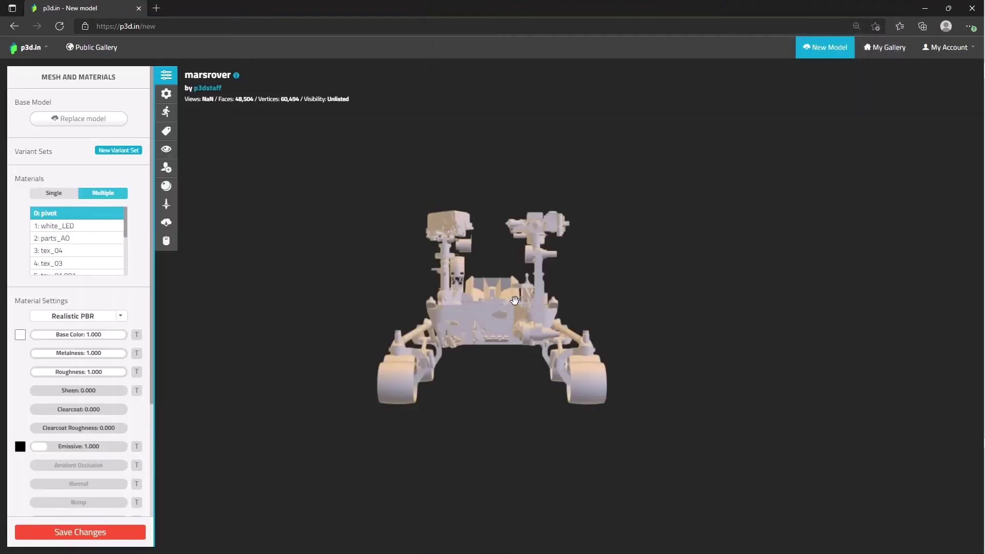
drag(495, 310, 546, 323)
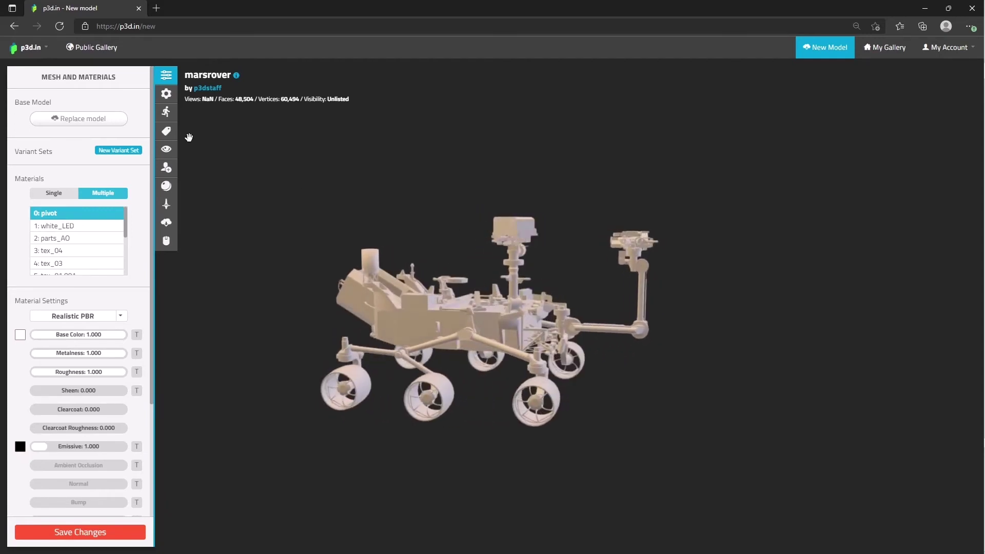
click(165, 112)
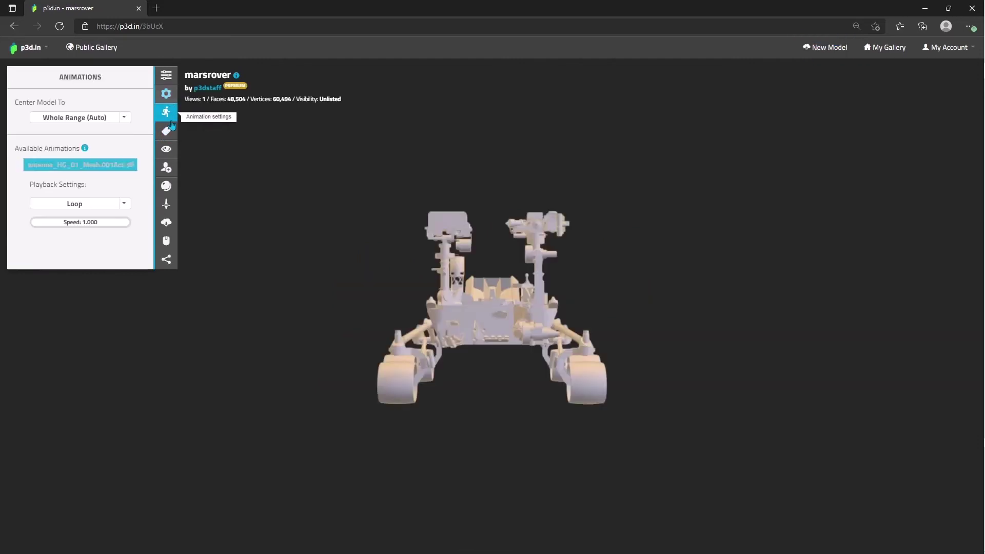
Step: Orbit the saved rover to a three-quarter view
drag(461, 277, 580, 286)
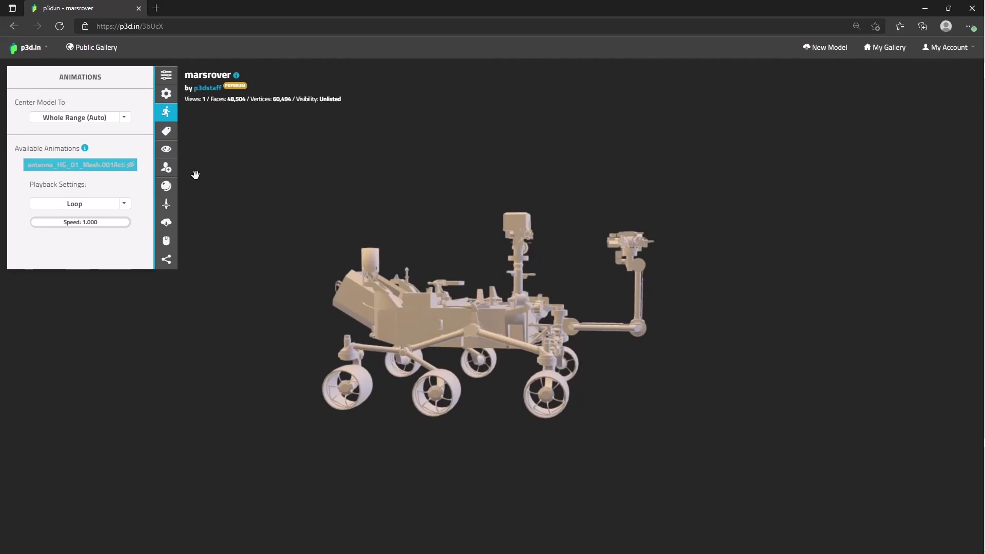
Step: Add a 'Rotating camera' hotspot on the mast head that plays antenna_HG_01_Mesh.001Action on focus, and save
click(166, 131)
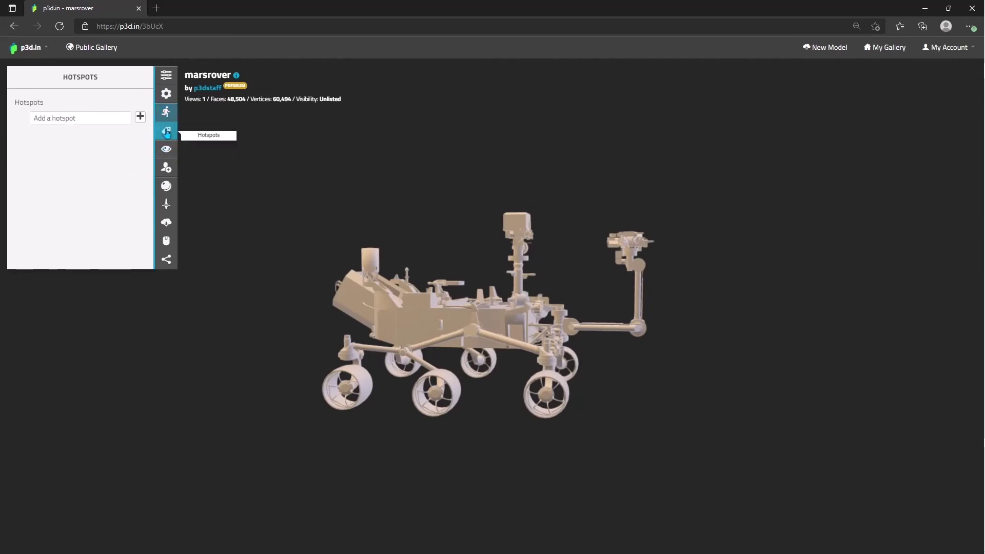
click(94, 120)
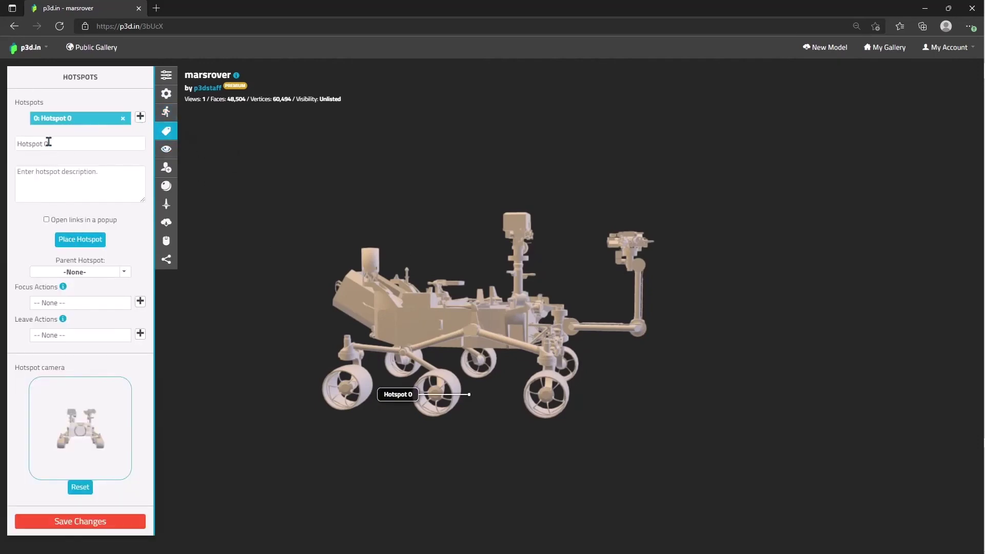
text(Rotating camera)
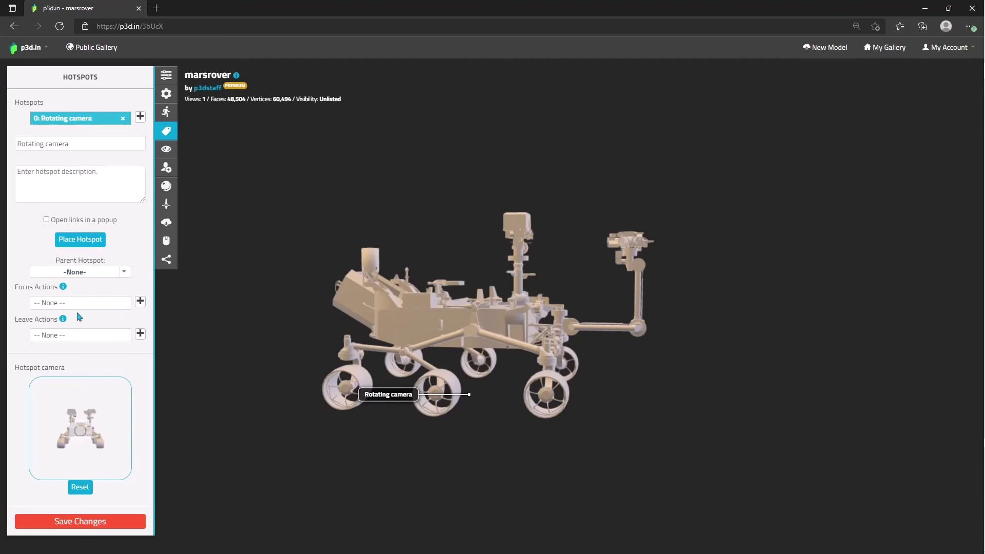
click(140, 303)
click(78, 315)
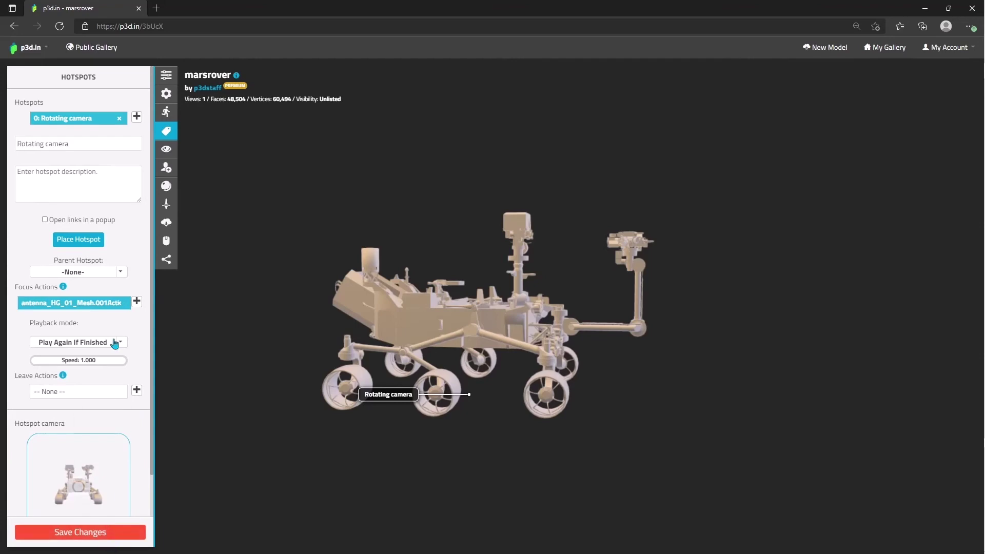
click(78, 238)
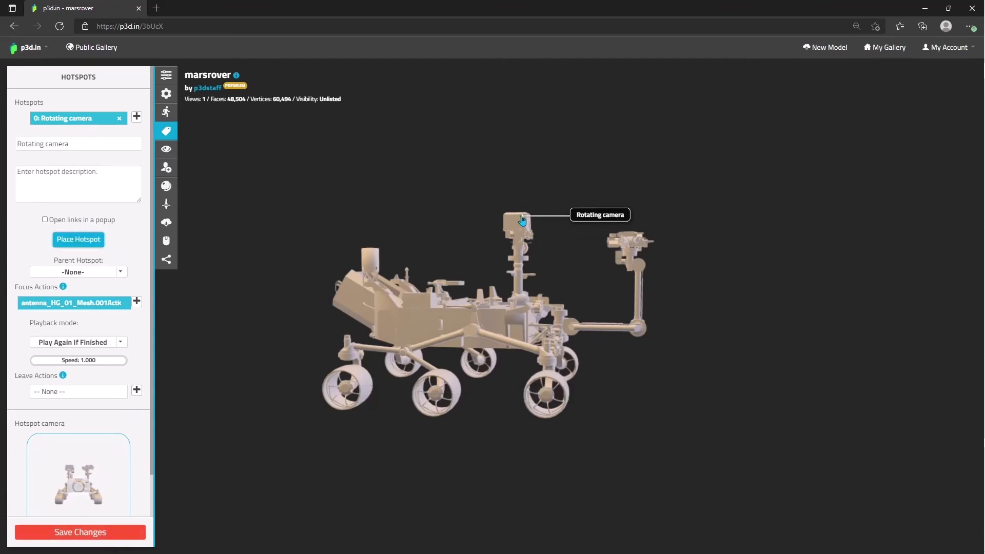
click(95, 534)
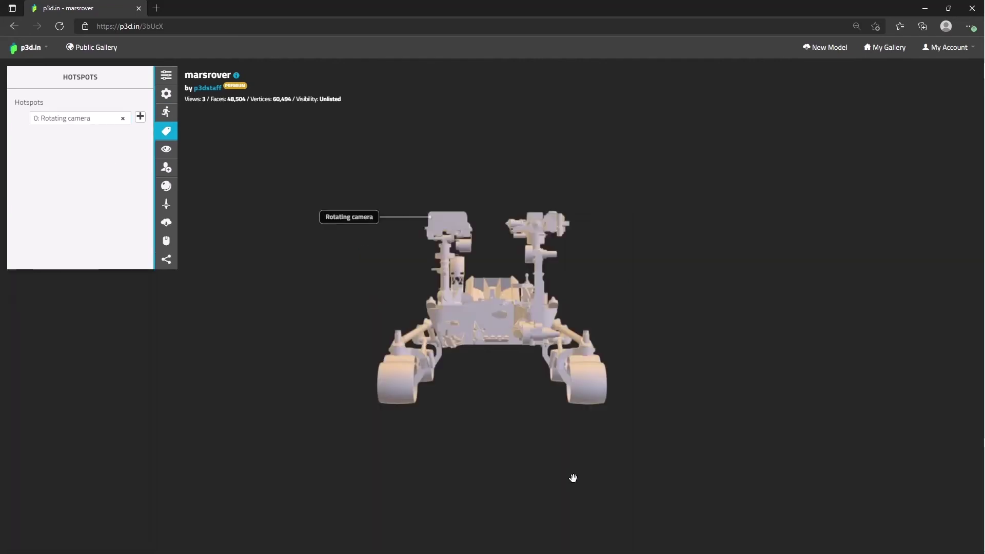
Step: Select the Rotating camera hotspot in the viewer
click(343, 220)
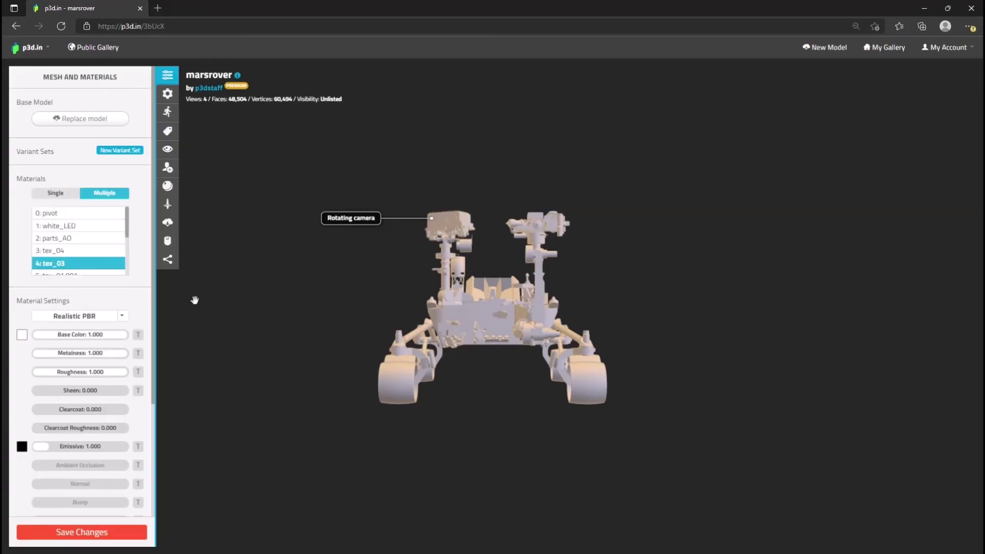
Step: Apply the matching base colour textures to the parts_AO and tex_04 materials
click(75, 229)
click(73, 239)
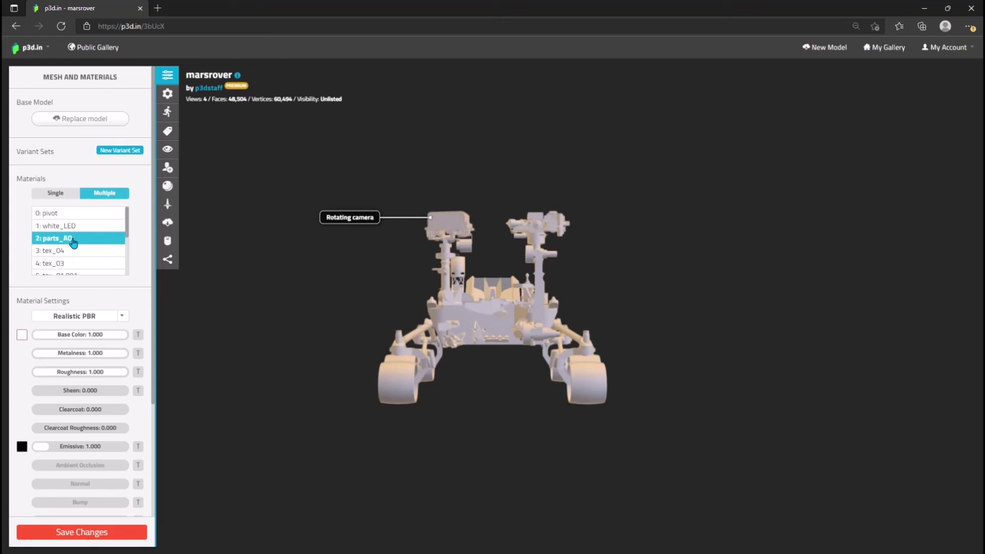
click(139, 335)
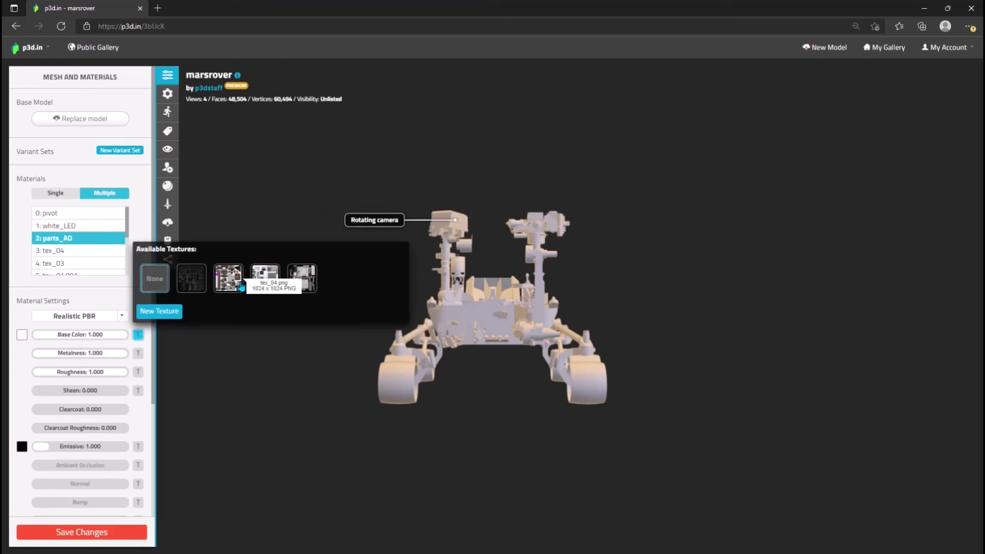
click(201, 282)
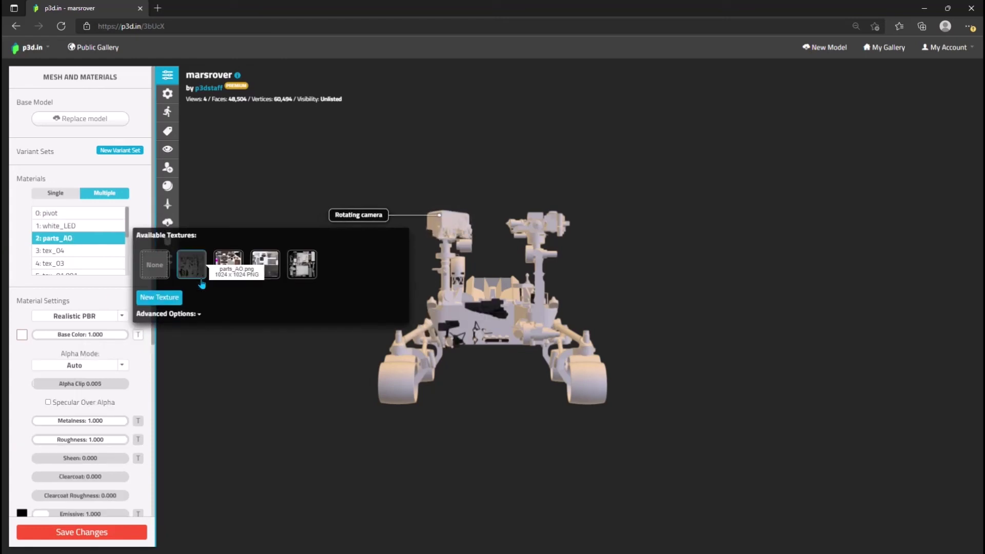
click(75, 253)
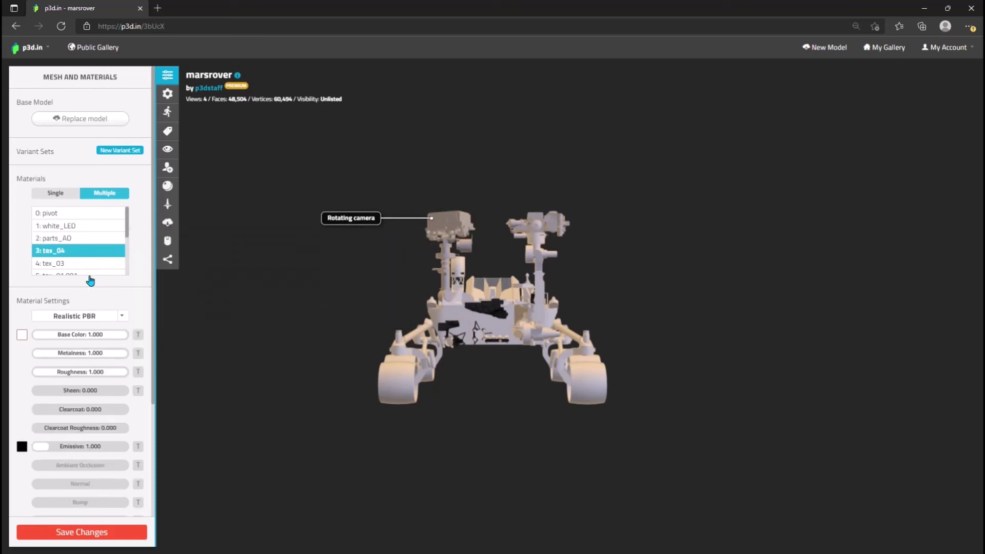
click(138, 334)
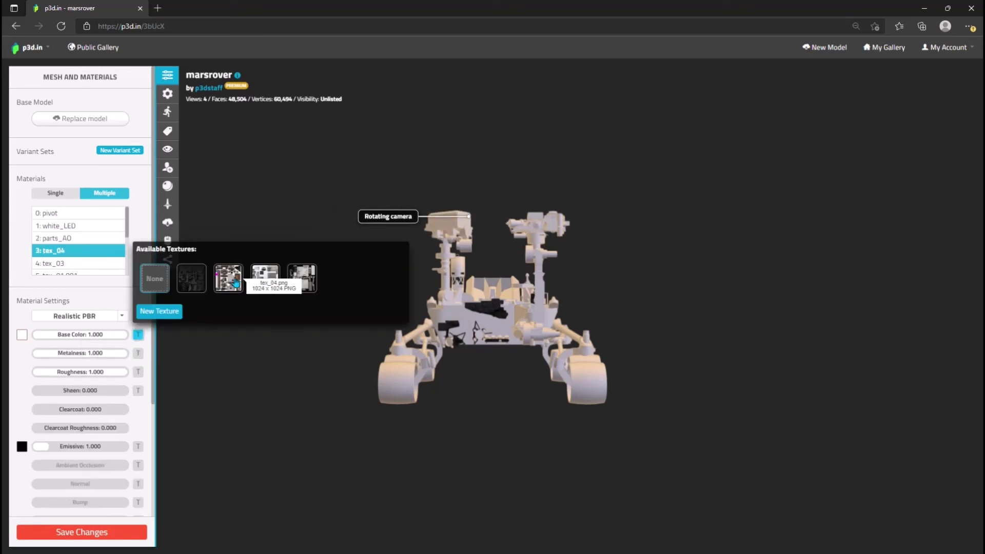
click(236, 283)
Step: Apply matching base colour textures to tex_03 and tex_01.001, and list tex_05's texture choices
click(64, 264)
click(138, 336)
click(270, 284)
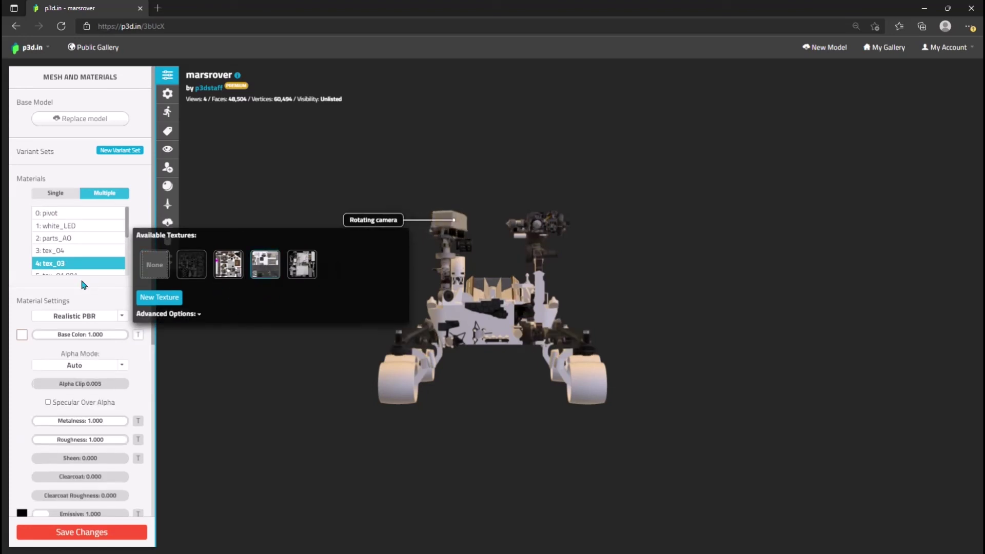
scroll(57, 256, down, 1)
click(57, 259)
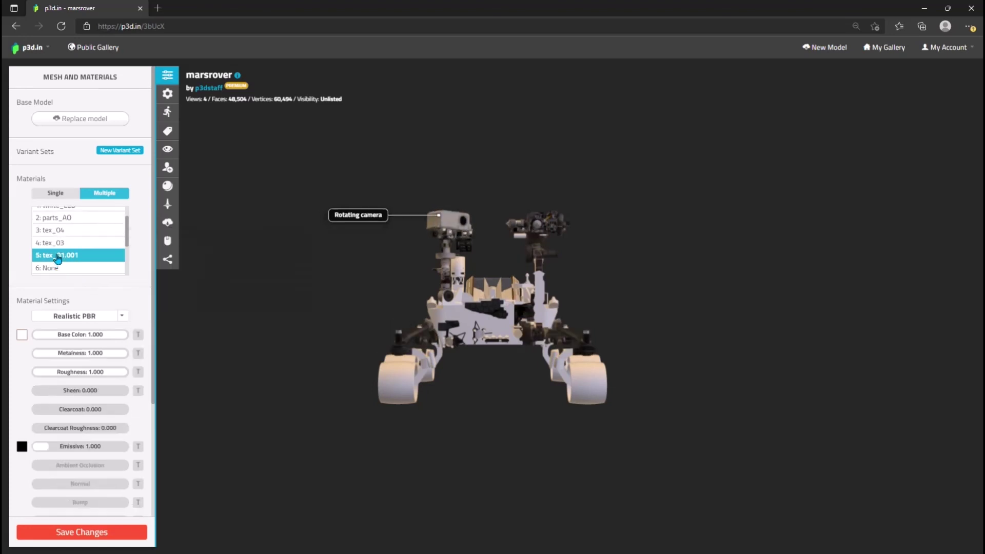
click(138, 335)
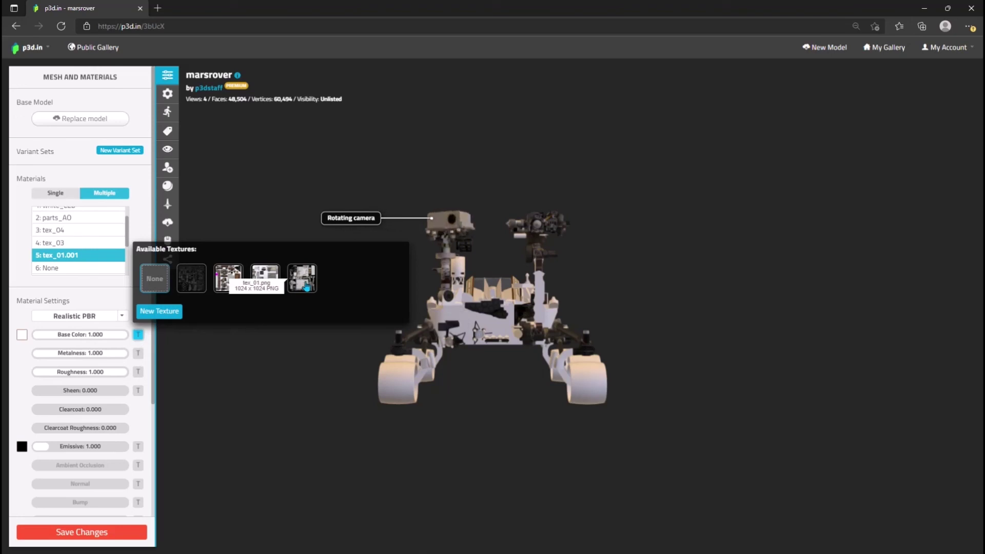
click(304, 283)
scroll(68, 272, down, 2)
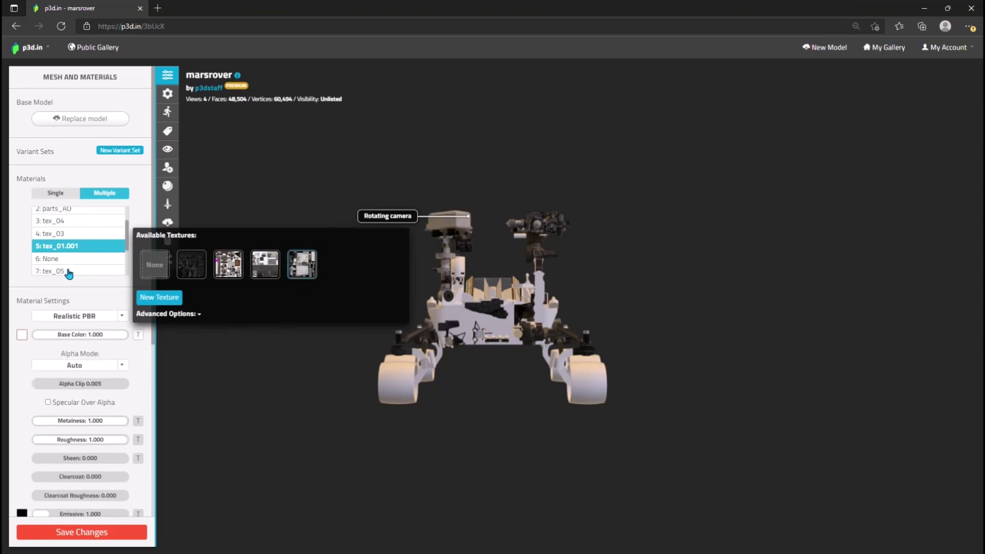
click(80, 239)
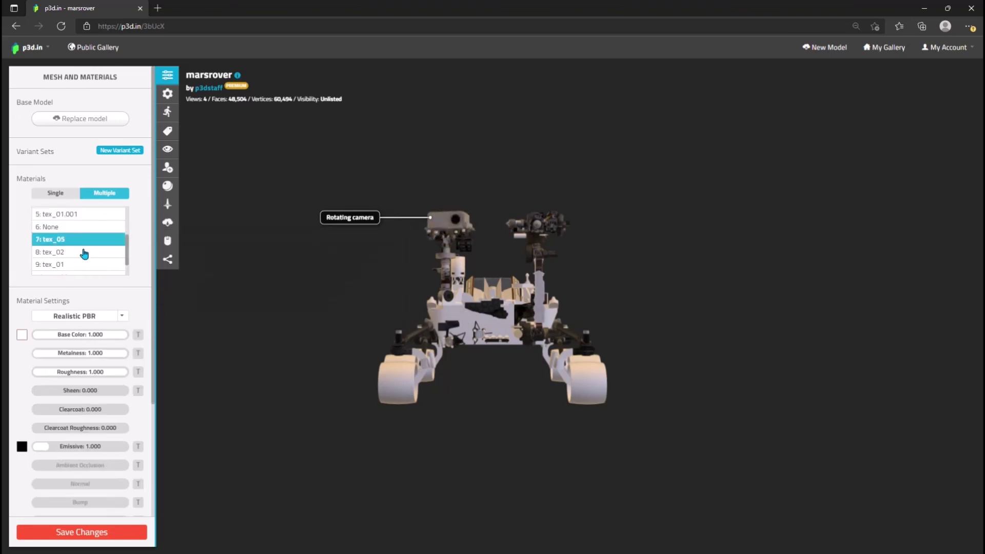
click(138, 334)
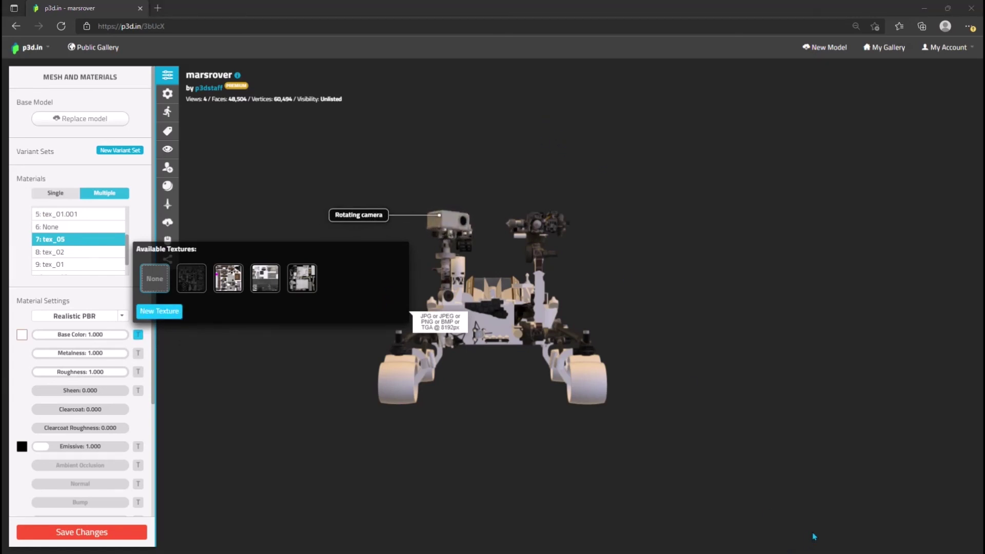
Step: Confirm the uploaded base colour texture for tex_05 and start a new texture upload for tex_02
key(Return)
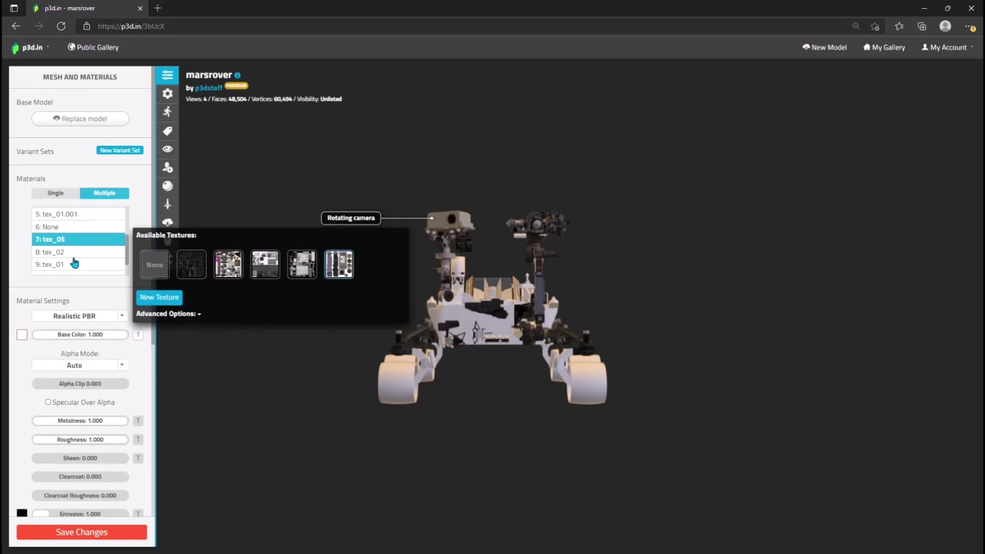
click(70, 252)
click(142, 336)
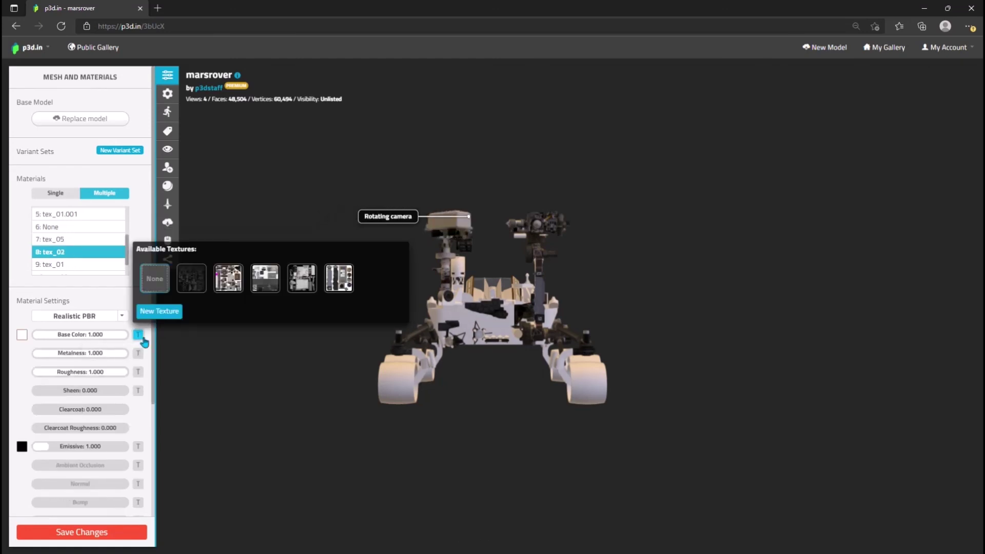
click(150, 314)
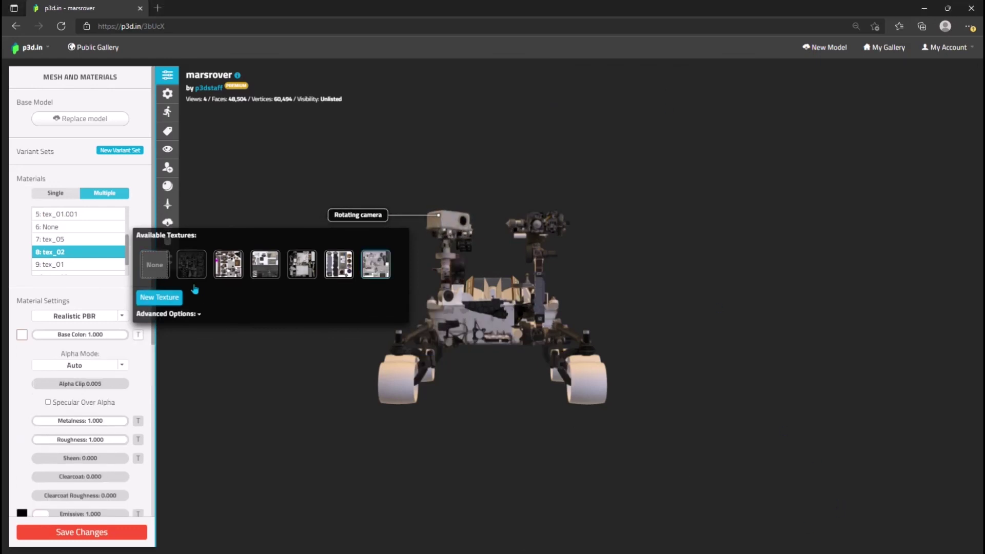
Step: Give tex_01 its base colour texture and orbit the rover to a three-quarter view
click(56, 264)
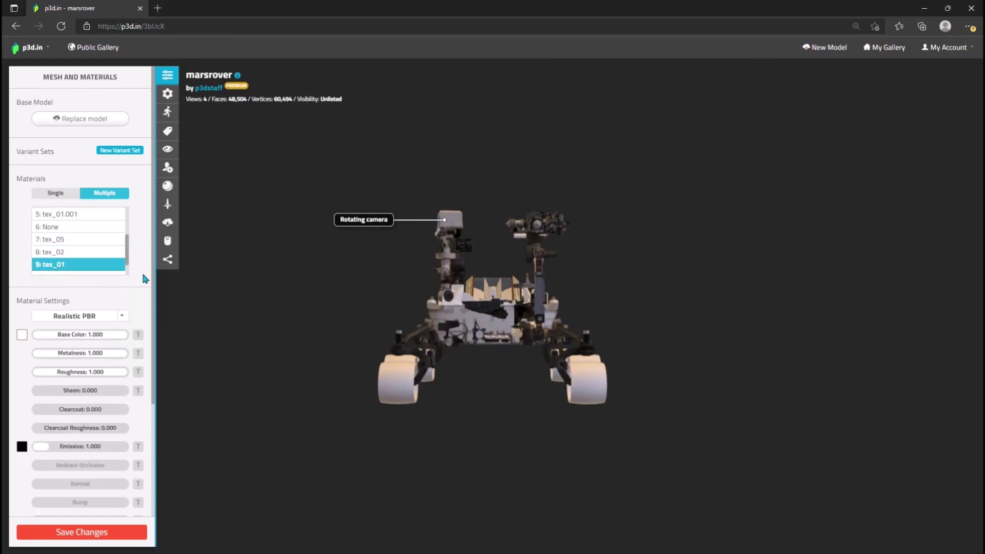
click(138, 335)
click(165, 313)
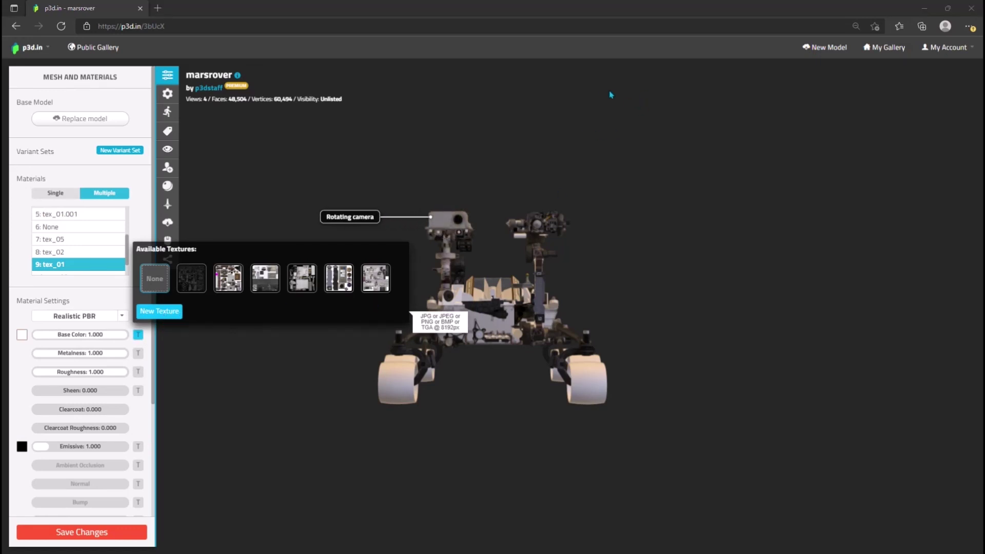
key(Return)
drag(463, 320, 309, 317)
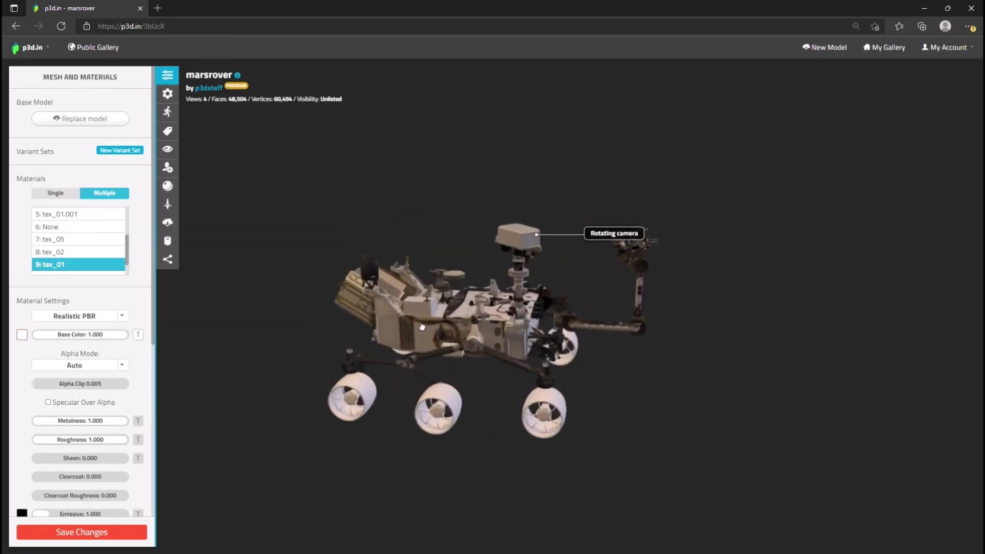
Step: Select material 10: tex_03_n and list its available base colour textures
scroll(119, 264, down, 1)
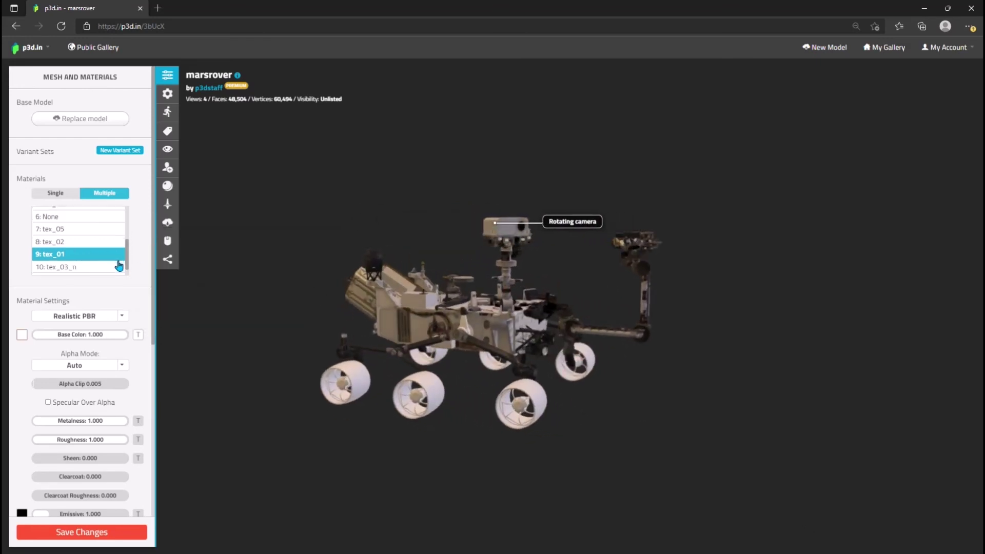
click(72, 268)
click(139, 336)
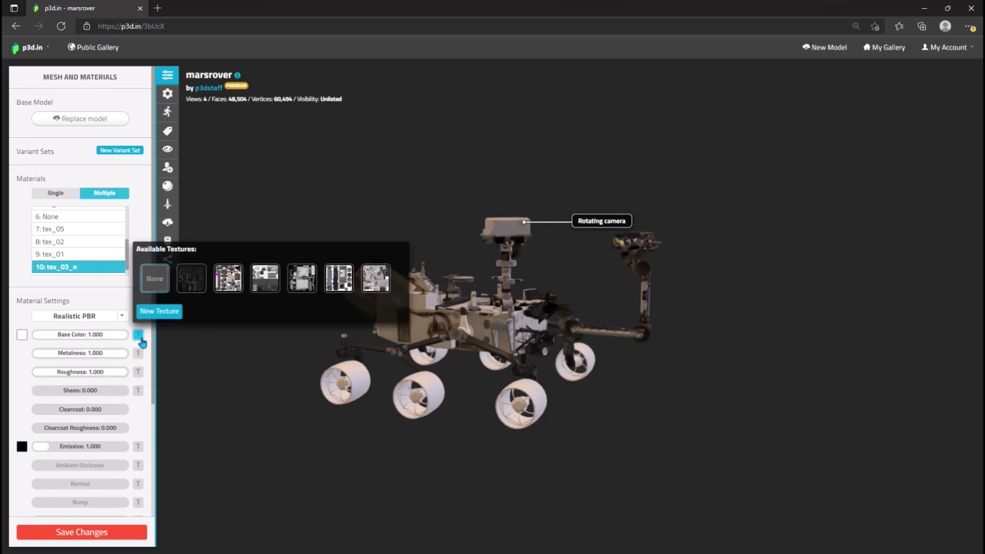